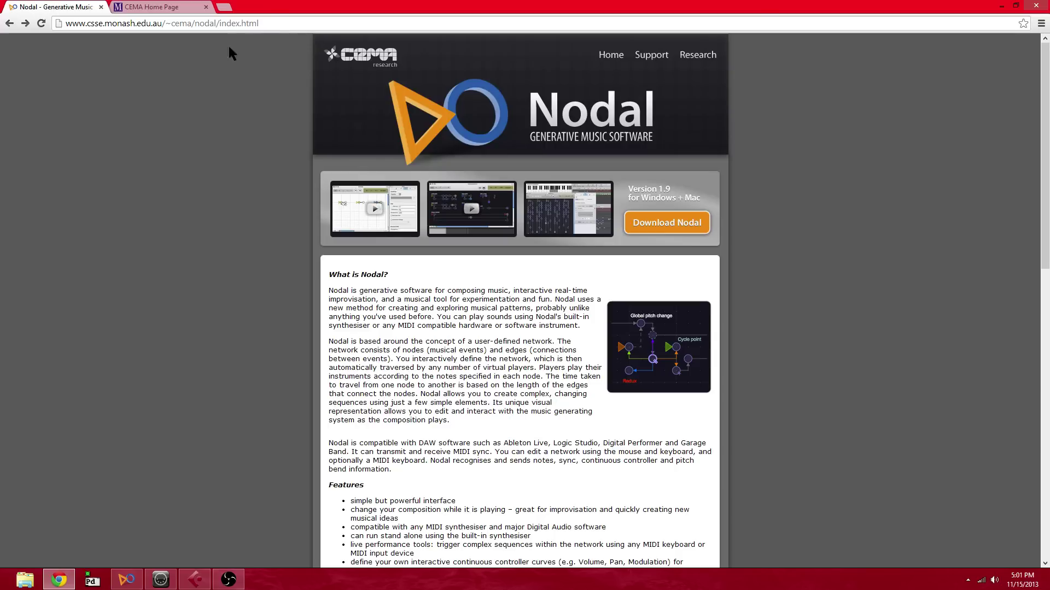
# Glance at the CEMA home page, return to the Nodal page, then bring the Nodal app forward
pyautogui.click(151, 7)
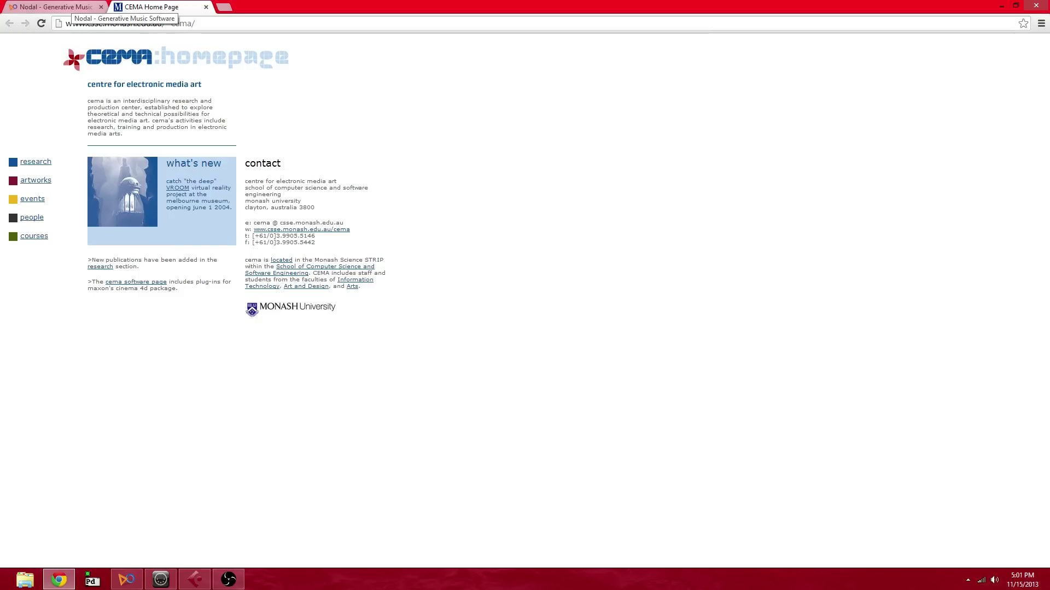
pyautogui.click(62, 7)
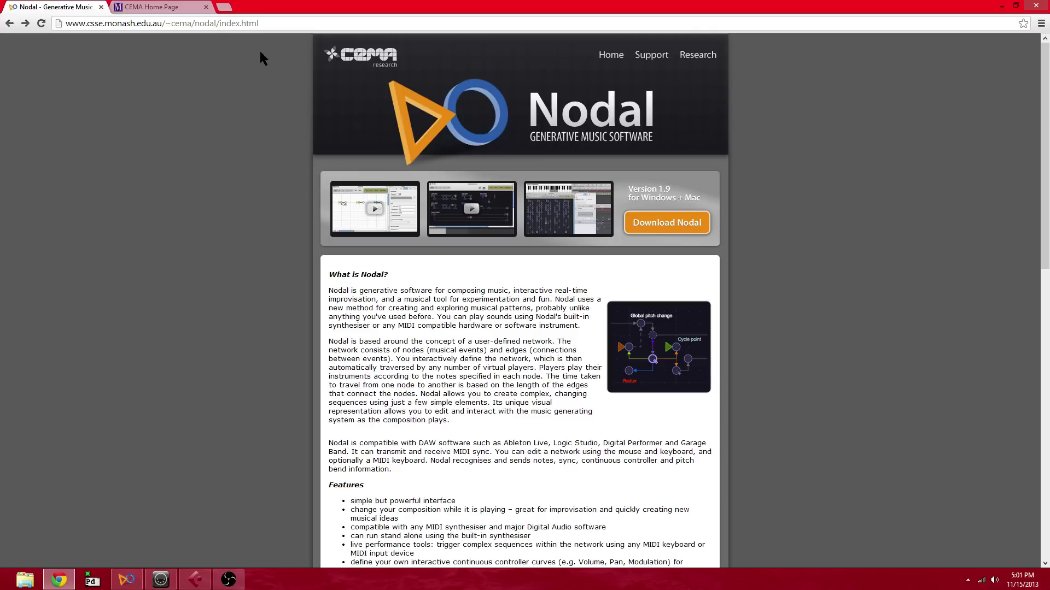
pyautogui.hotkey('alt', 'Tab')
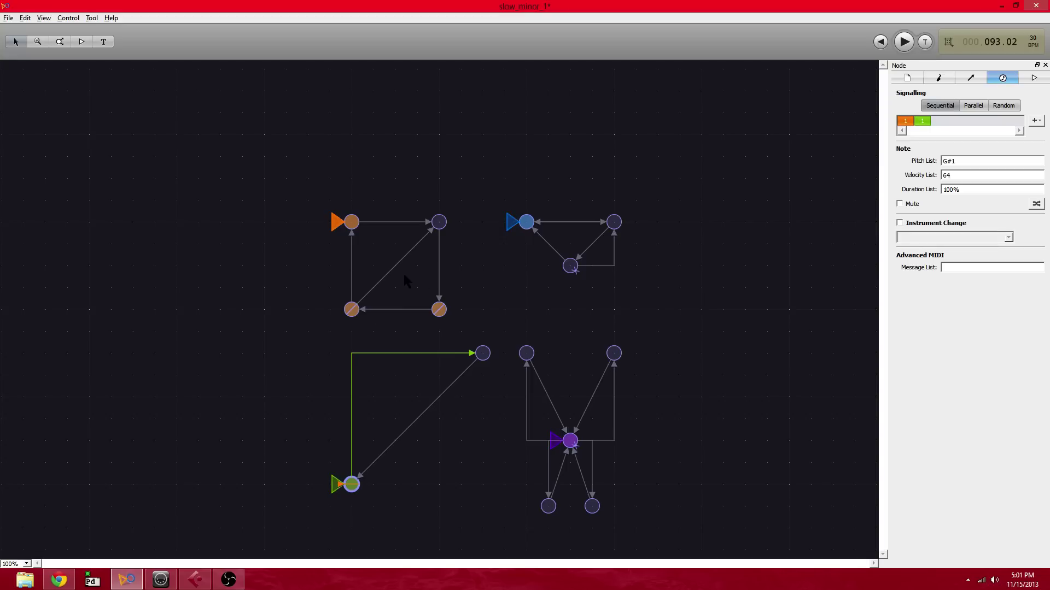
# Confirm Instrument 1 routes to loopMIDI Port 1, view the loopMIDI ports, then switch to Cubase 5
pyautogui.click(939, 77)
pyautogui.click(932, 90)
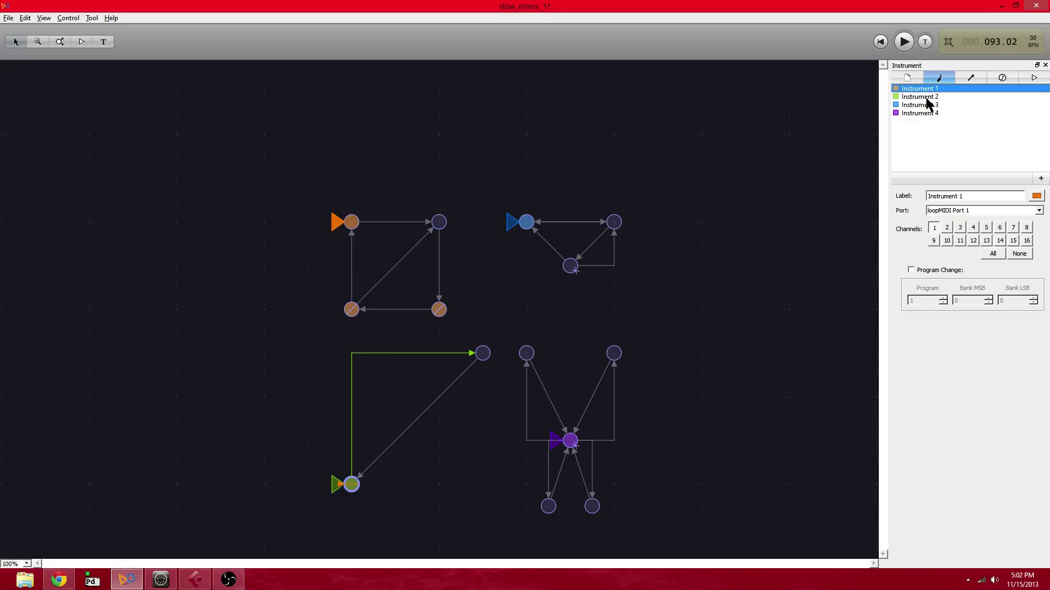
pyautogui.hotkey('alt', 'Tab')
pyautogui.hotkey('alt', 'Tab')
pyautogui.hotkey('alt', 'Tab')
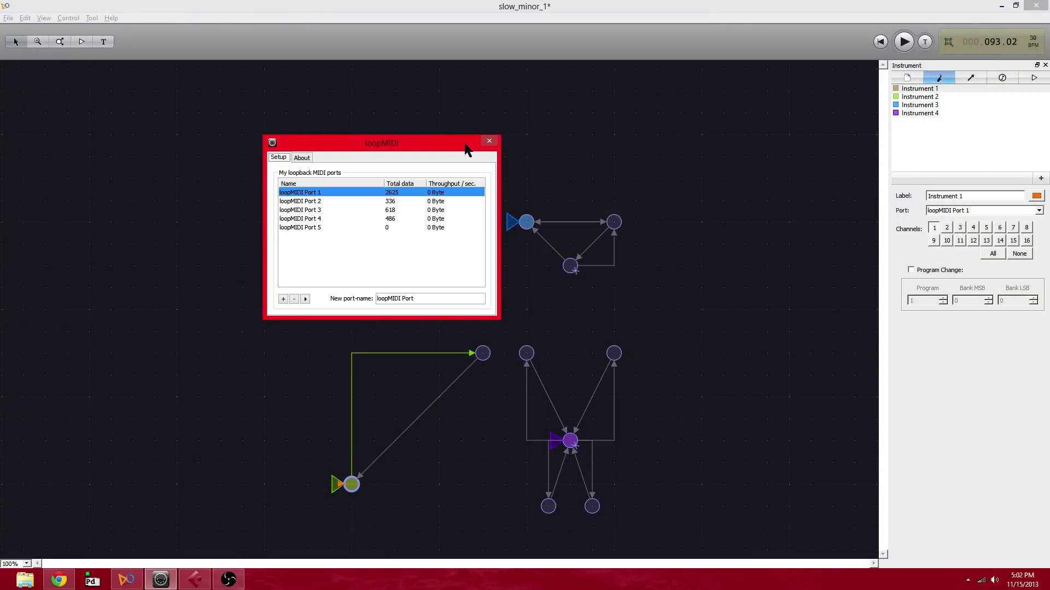
pyautogui.hotkey('alt', 'Tab')
pyautogui.hotkey('alt', 'Tab')
pyautogui.hotkey('alt', 'Tab')
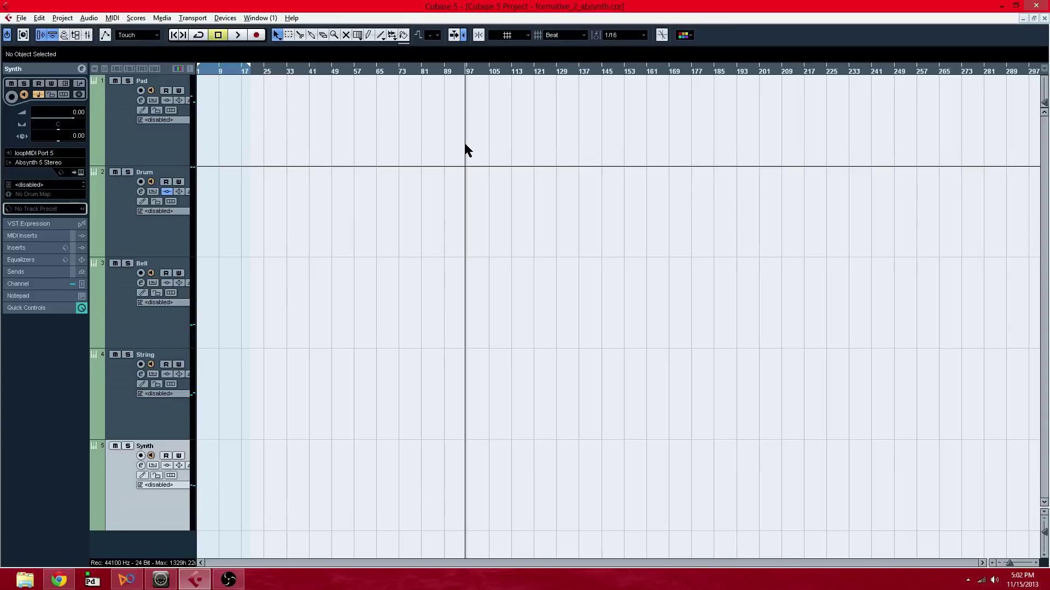
# Open and close the Drum track's Absynth 5 instrument in Cubase, then return to Nodal
pyautogui.click(159, 86)
pyautogui.click(169, 177)
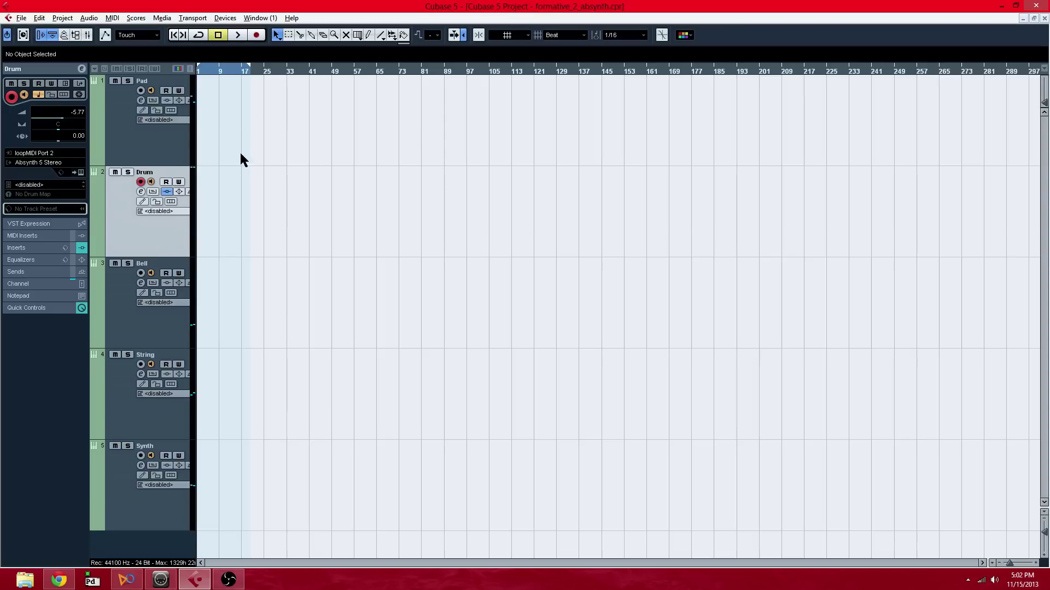
pyautogui.click(66, 83)
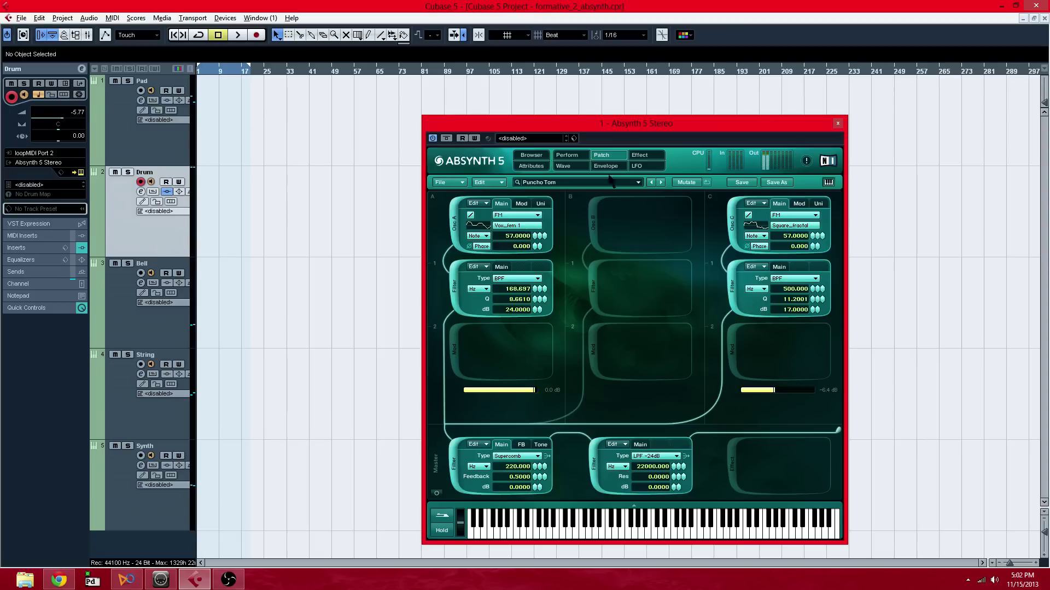
pyautogui.click(837, 123)
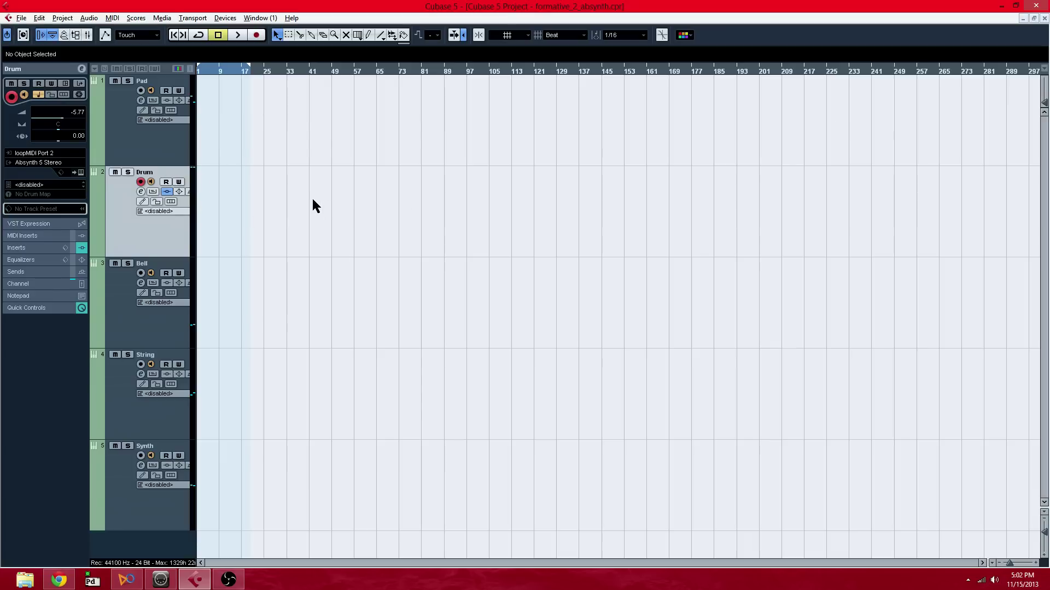
pyautogui.hotkey('alt', 'Tab')
pyautogui.hotkey('alt', 'Tab')
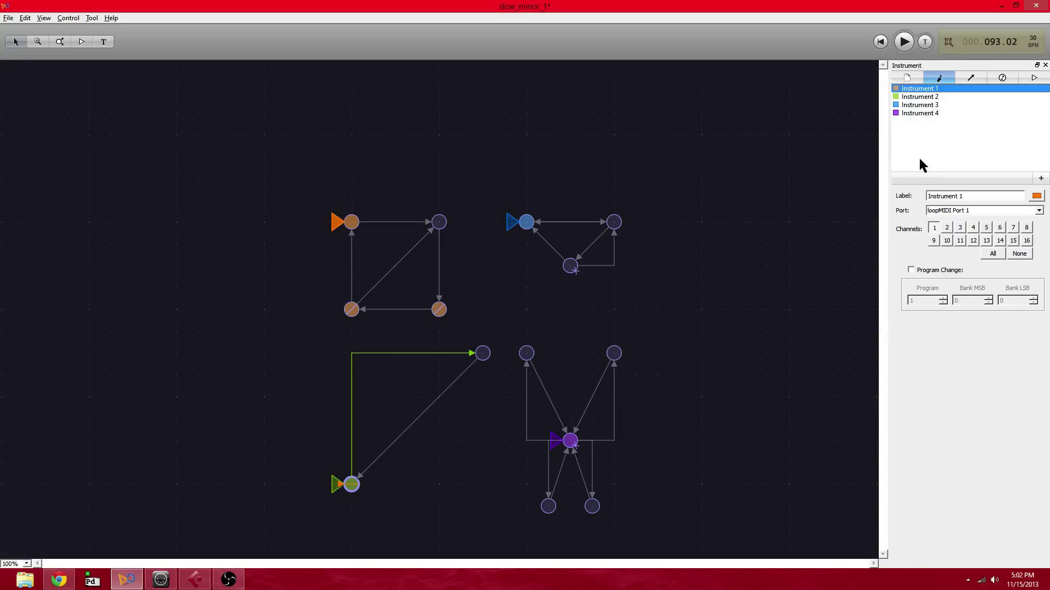
# Play the slow_minor_1 network for about 50 seconds, then pause it
pyautogui.click(903, 43)
pyautogui.click(903, 44)
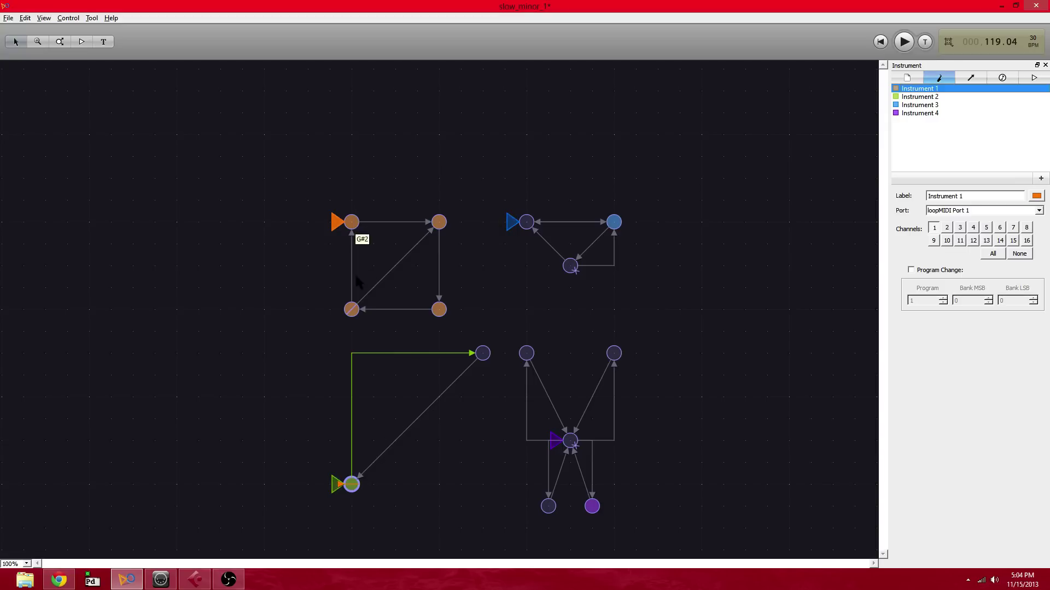
# Check each orange-square node's pitch, ending on the G#2 start node at velocity 75
pyautogui.click(353, 310)
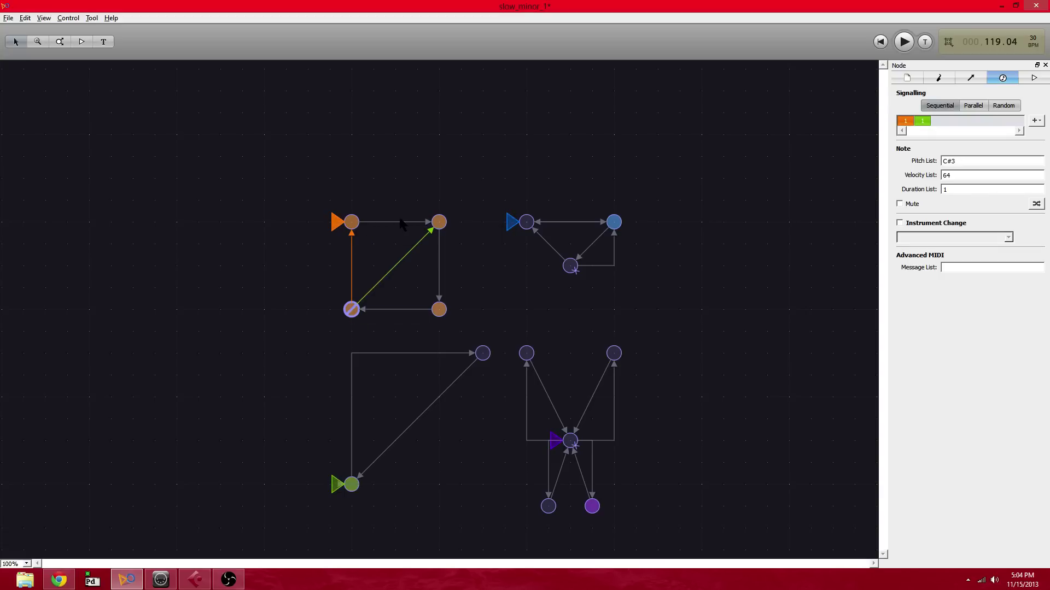
pyautogui.click(437, 223)
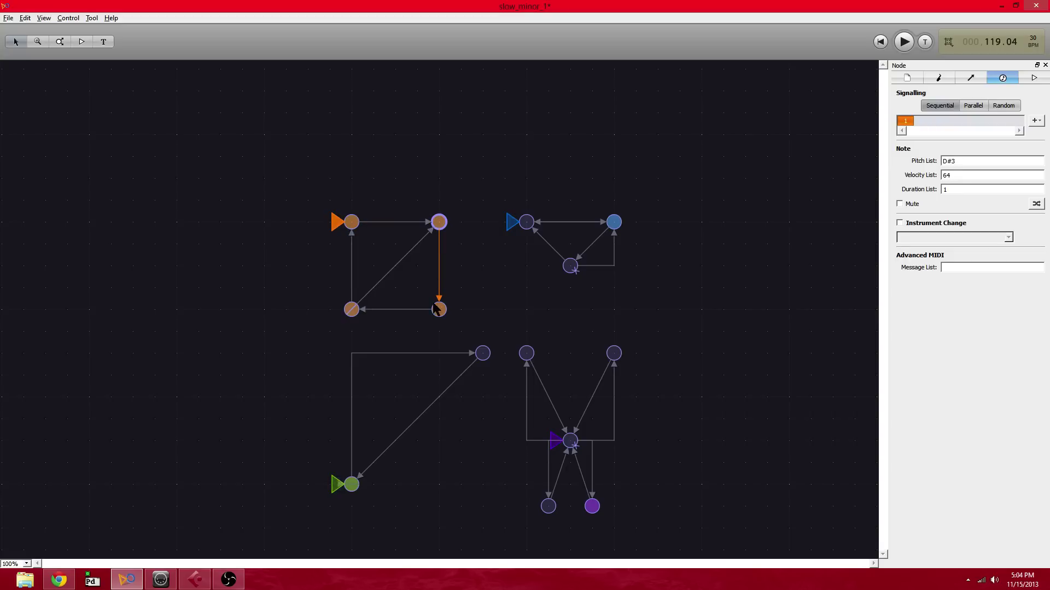
pyautogui.click(351, 310)
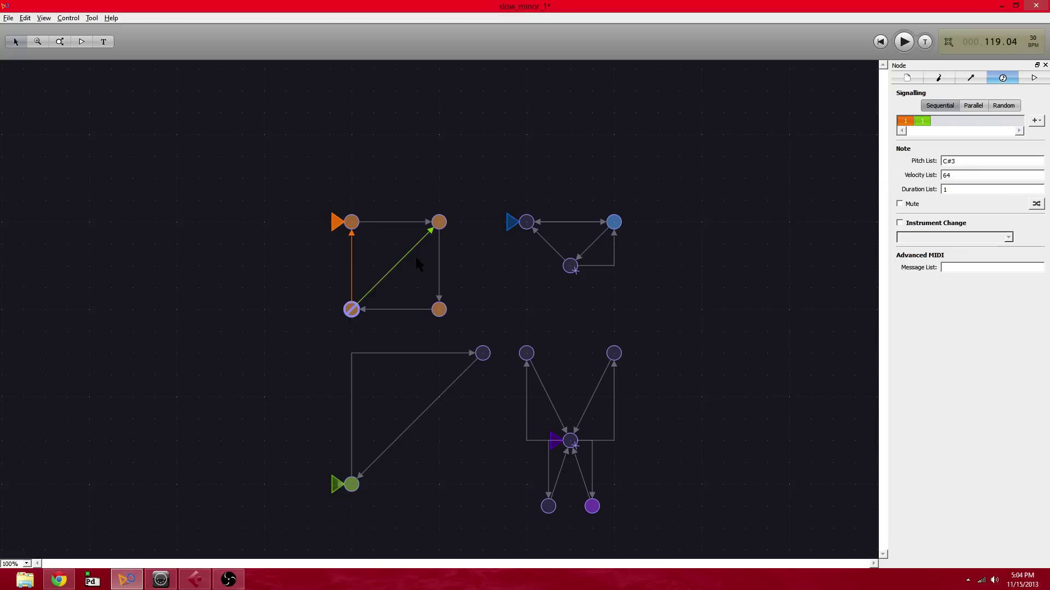
pyautogui.click(351, 223)
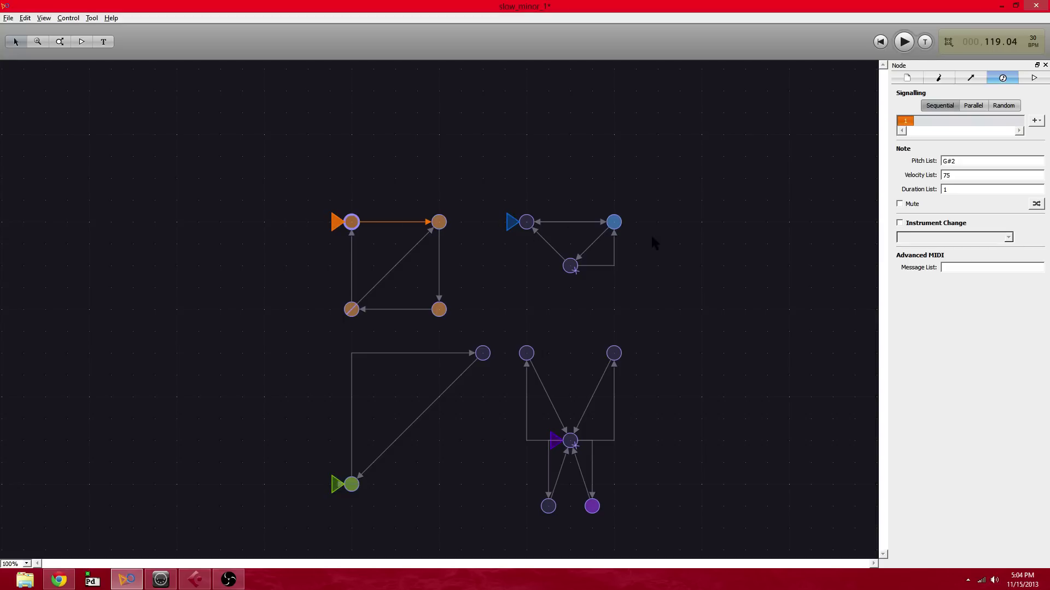
# View the blue network's right node, then the purple hub node with four random outputs
pyautogui.click(613, 225)
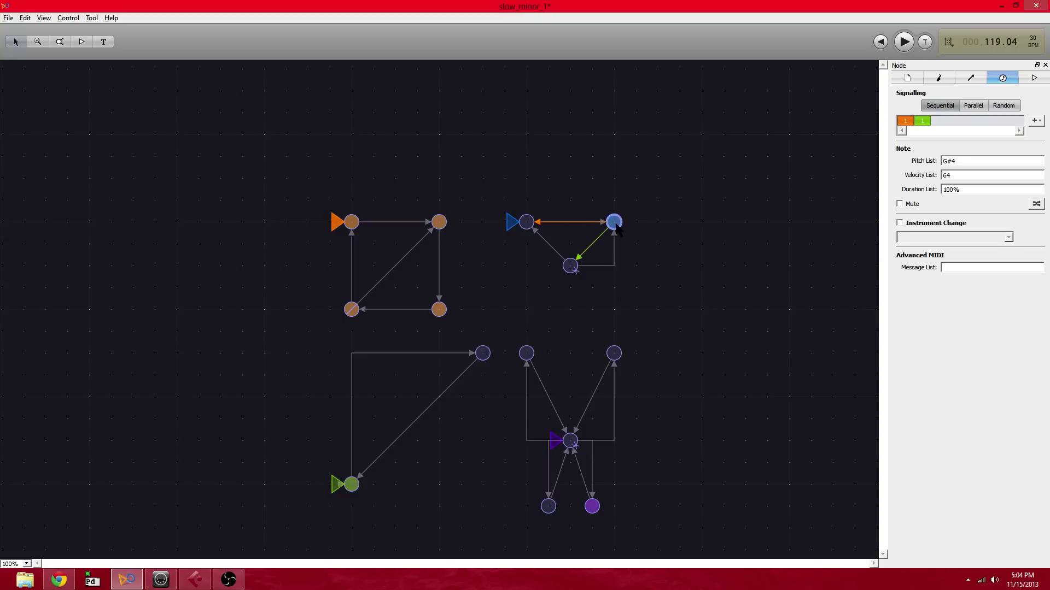
pyautogui.click(611, 225)
pyautogui.click(571, 444)
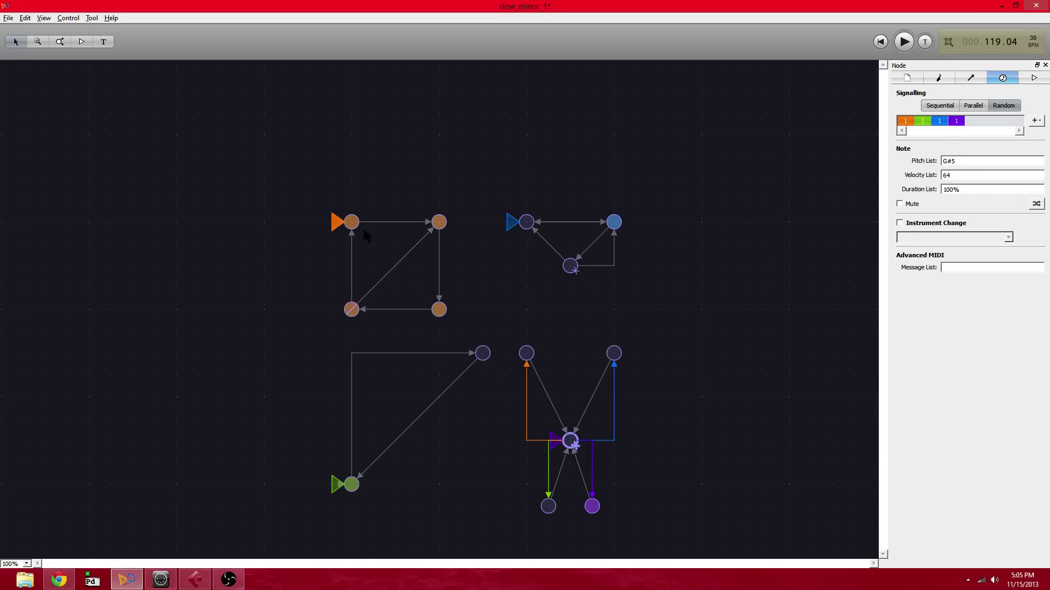
pyautogui.click(439, 222)
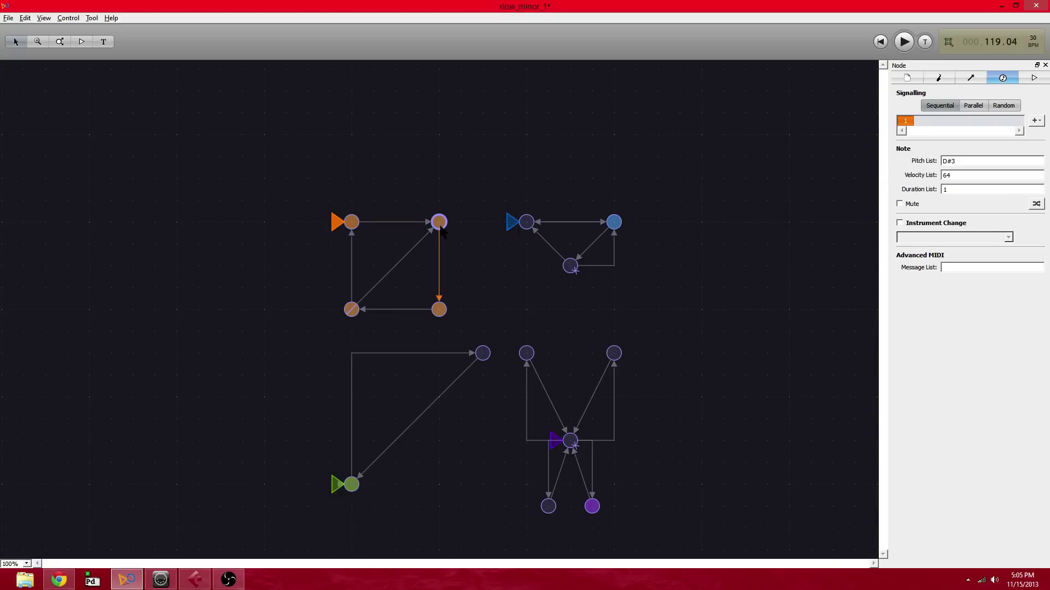
pyautogui.click(439, 309)
pyautogui.click(351, 309)
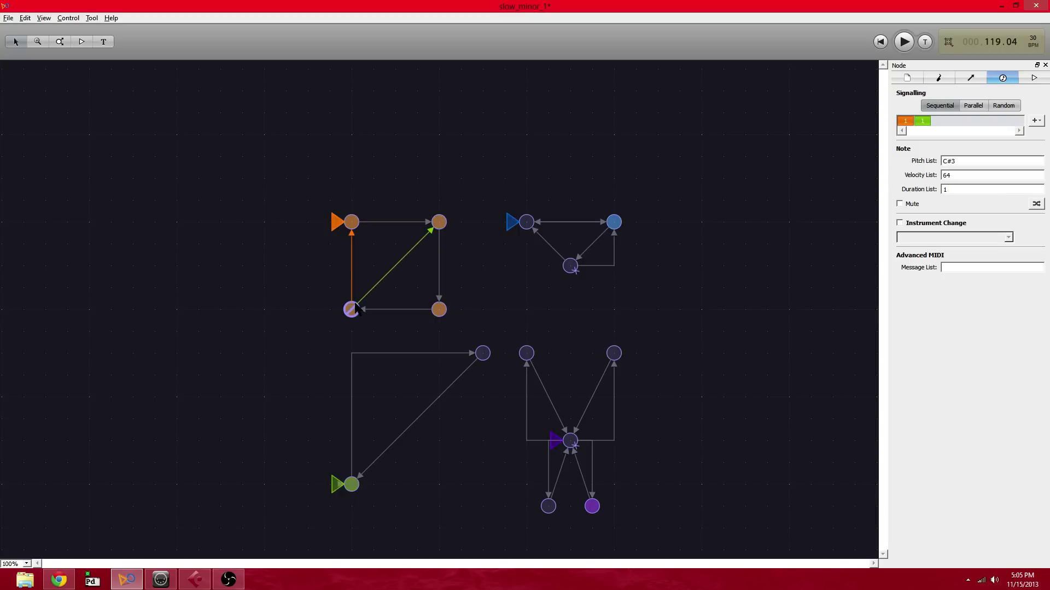
pyautogui.moveTo(441, 239)
pyautogui.click(570, 440)
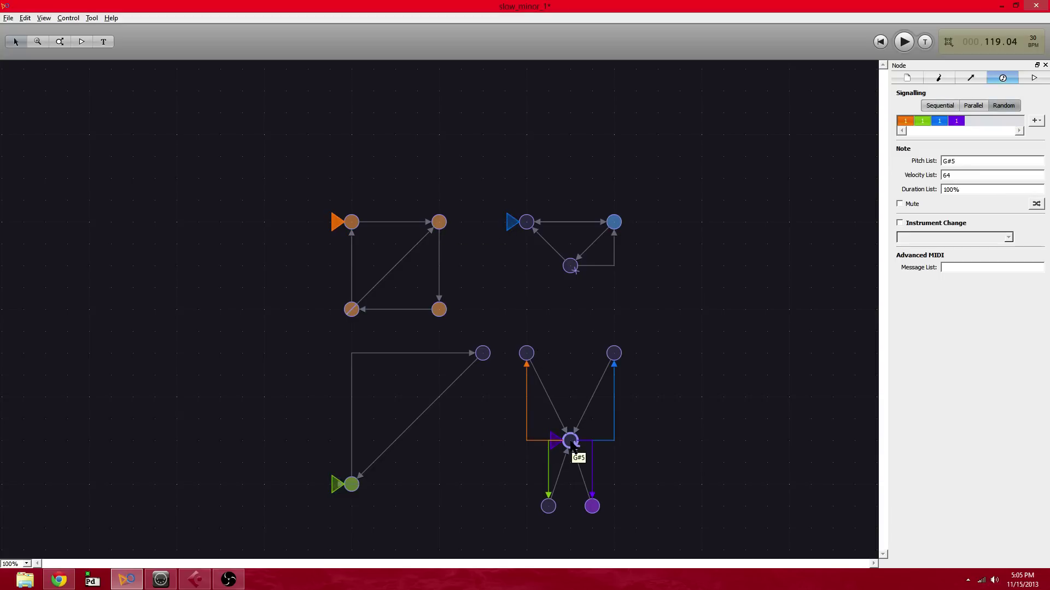
pyautogui.click(526, 353)
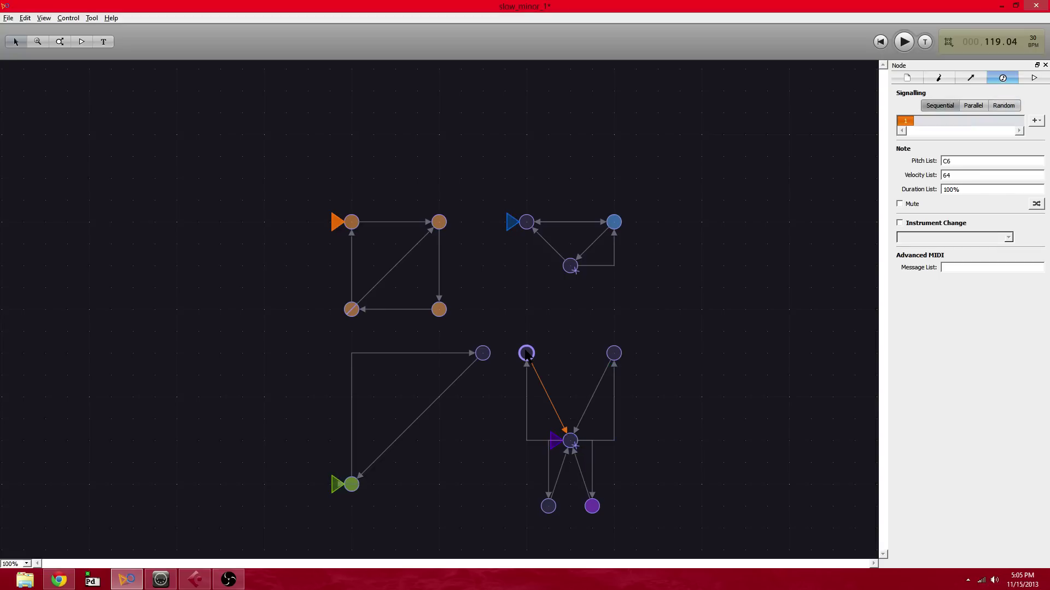
pyautogui.click(614, 353)
pyautogui.click(548, 507)
pyautogui.click(592, 508)
pyautogui.click(571, 443)
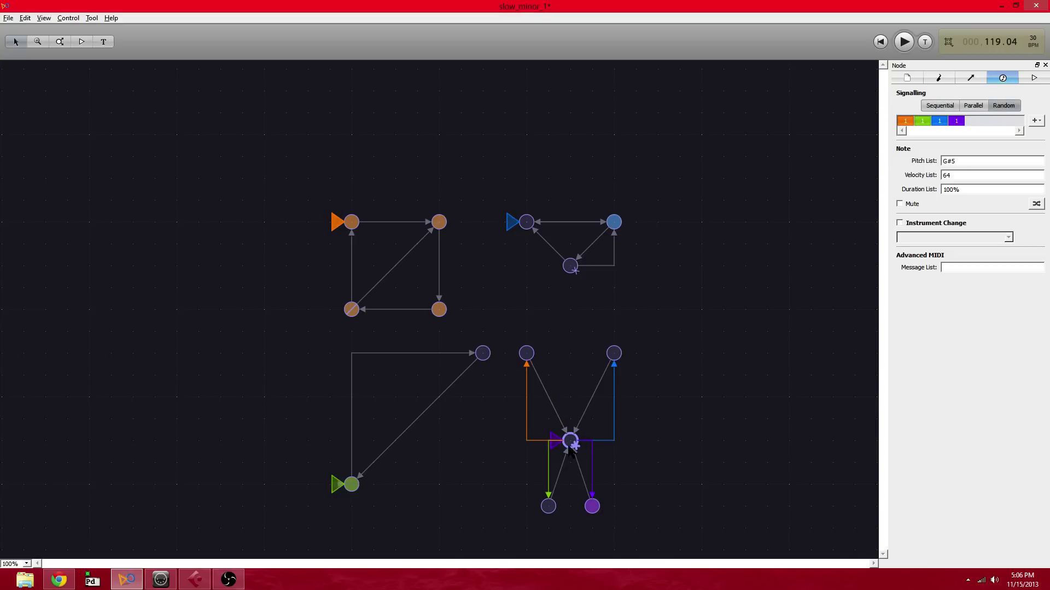
pyautogui.click(613, 354)
pyautogui.click(569, 441)
pyautogui.click(527, 356)
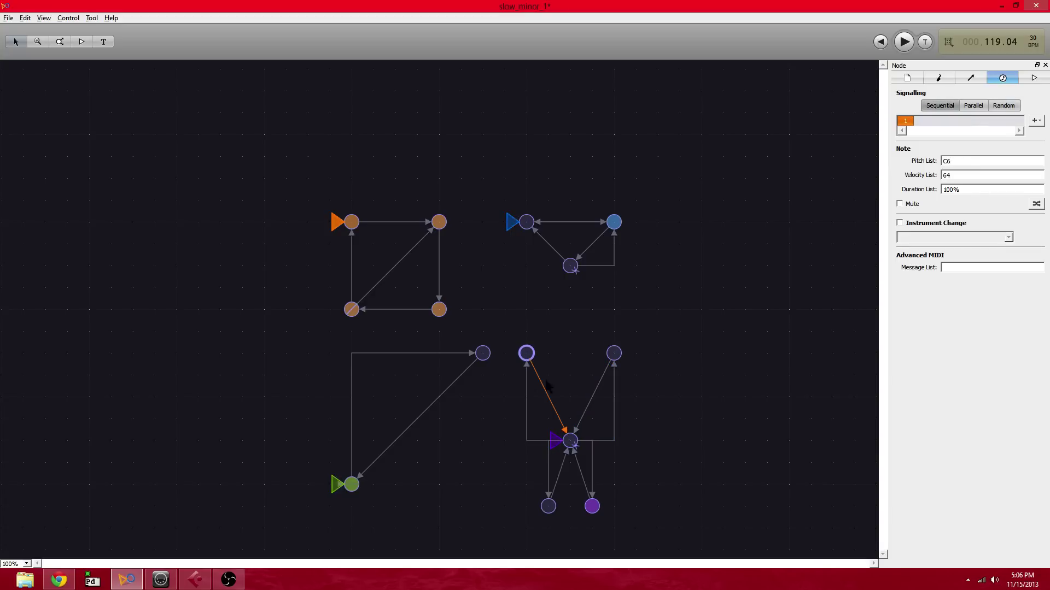
pyautogui.click(568, 441)
pyautogui.click(549, 507)
pyautogui.click(571, 442)
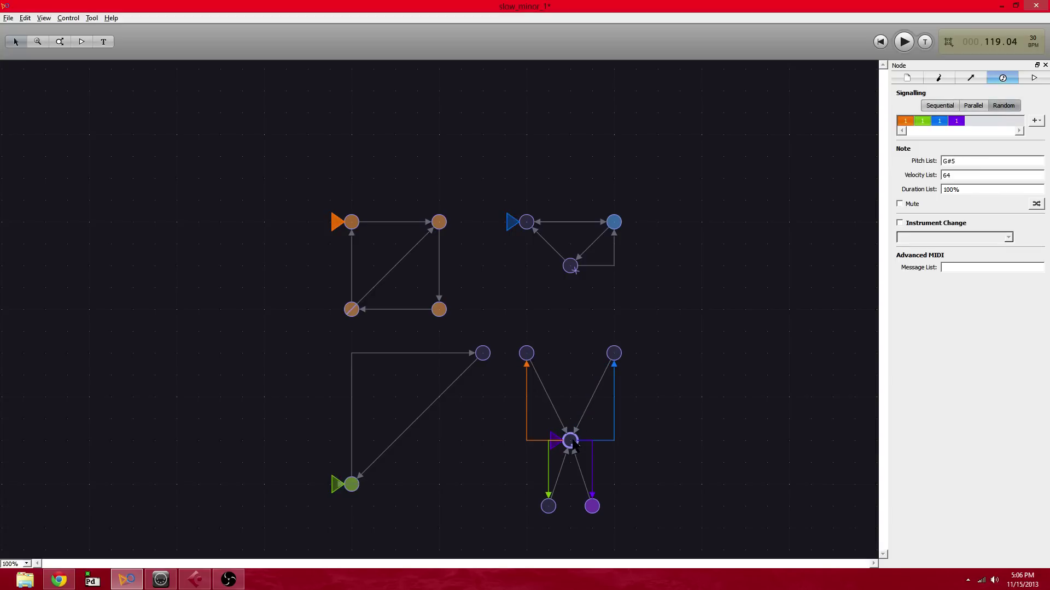
# Open fast_major_2 from Open Recent, maximize its window, and play it at 400 BPM
pyautogui.click(5, 20)
pyautogui.moveTo(36, 54)
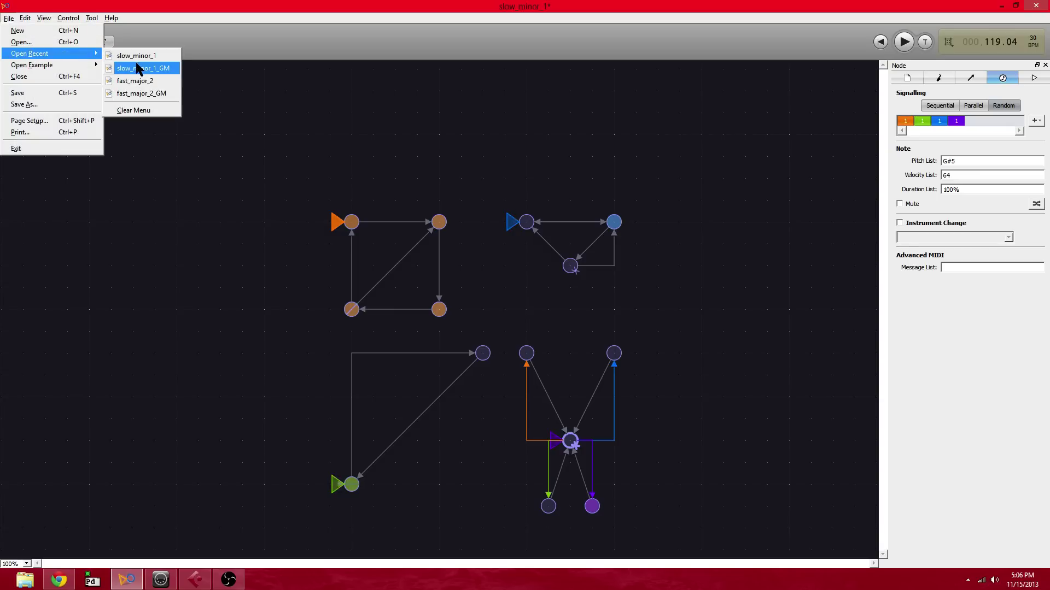
pyautogui.click(137, 81)
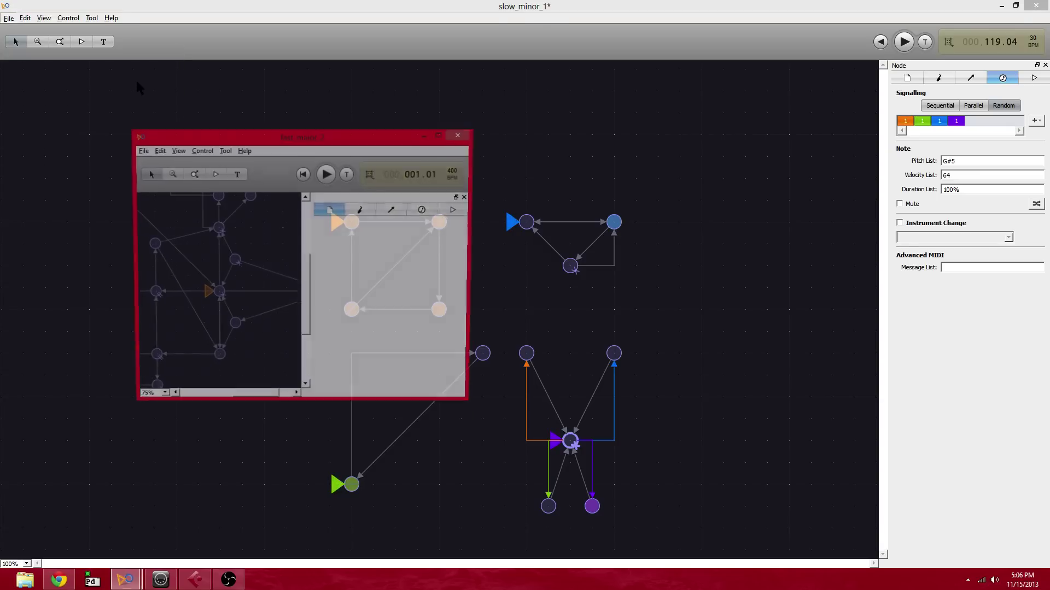
pyautogui.doubleClick(316, 137)
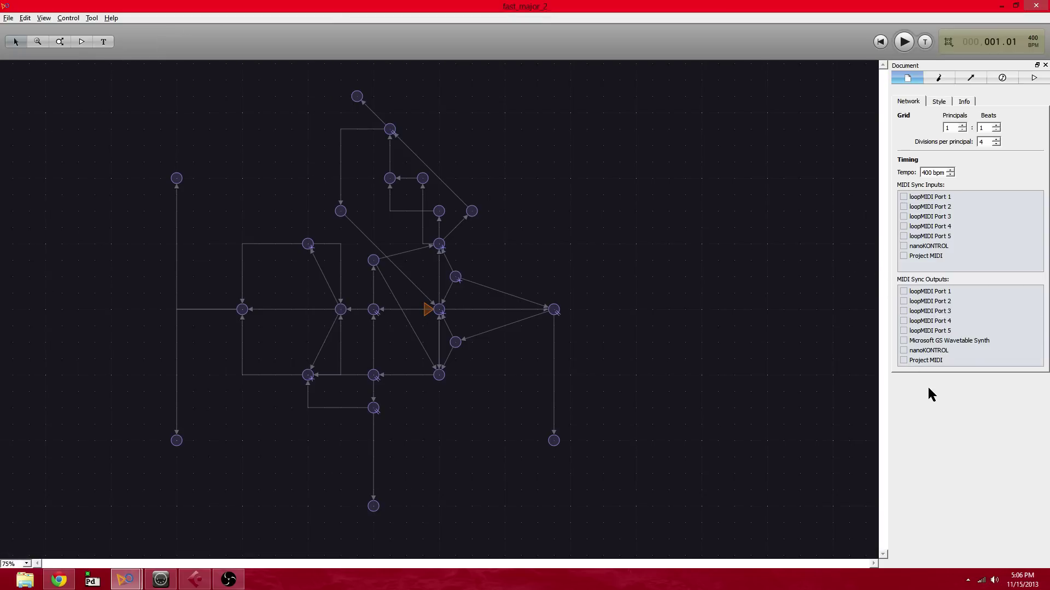
pyautogui.click(904, 42)
# Pause playback and inspect the F#3 start node, the B3 node and the A#1 node below
pyautogui.click(905, 43)
pyautogui.click(440, 312)
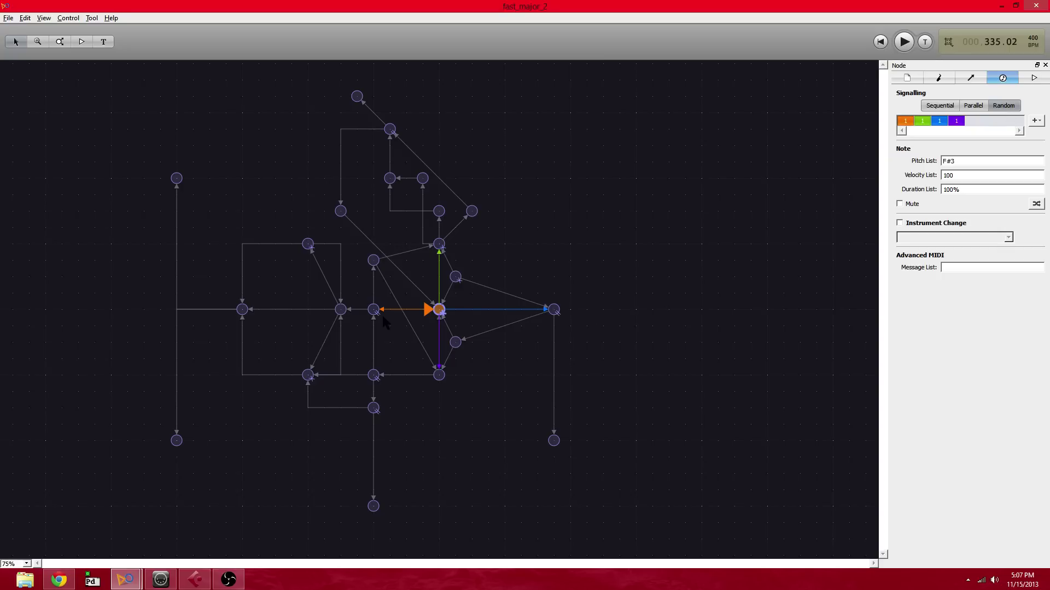
pyautogui.click(553, 310)
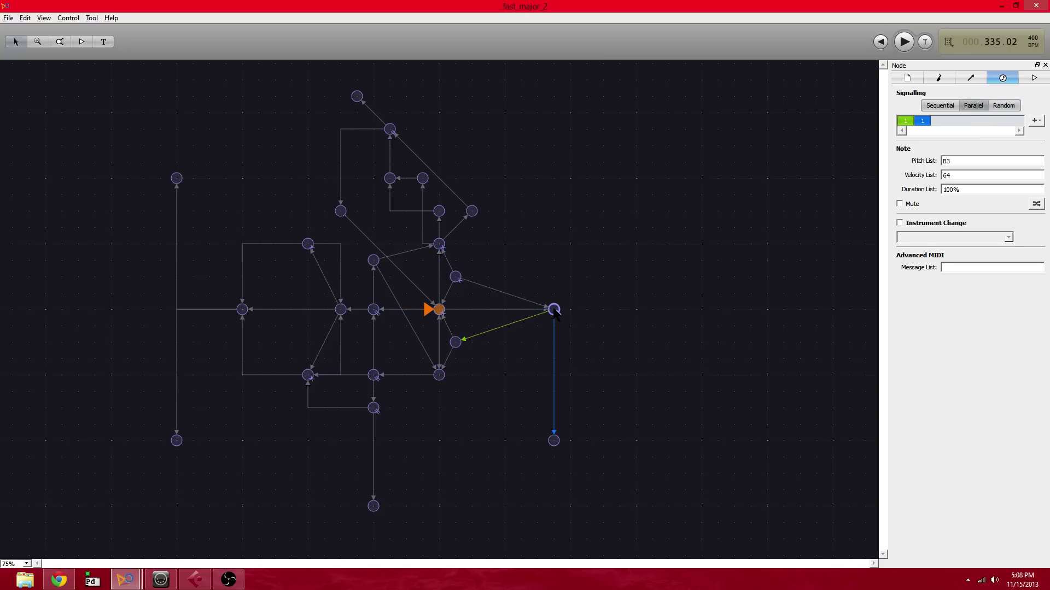
pyautogui.click(554, 441)
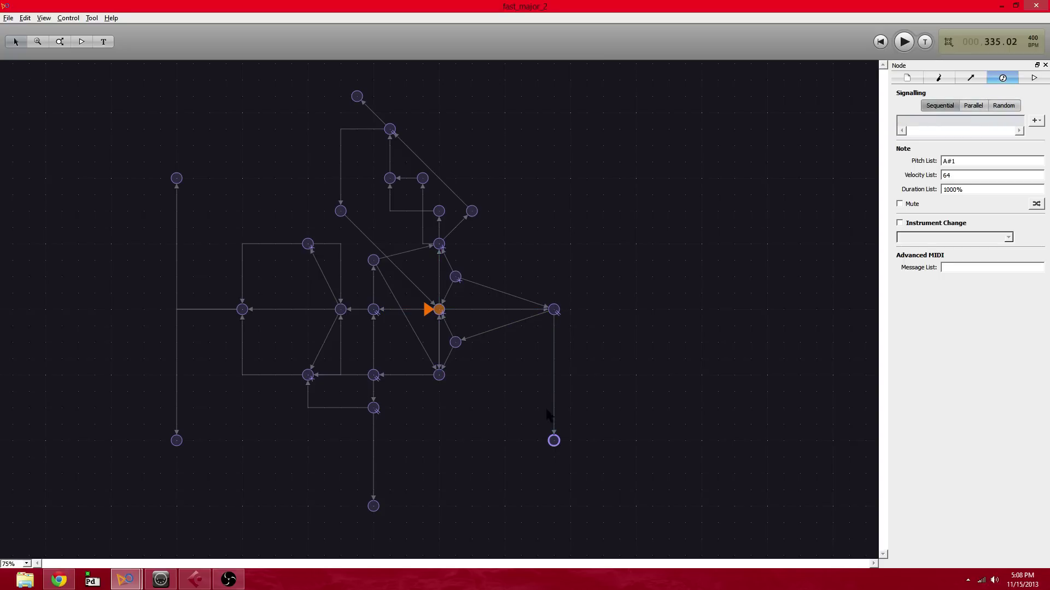
pyautogui.click(554, 311)
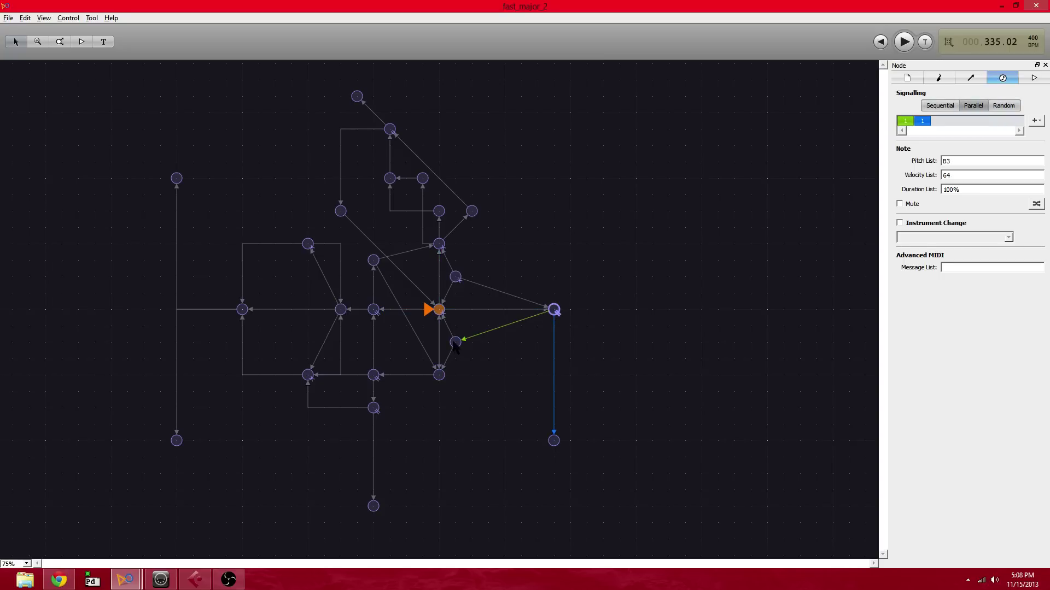
pyautogui.click(439, 310)
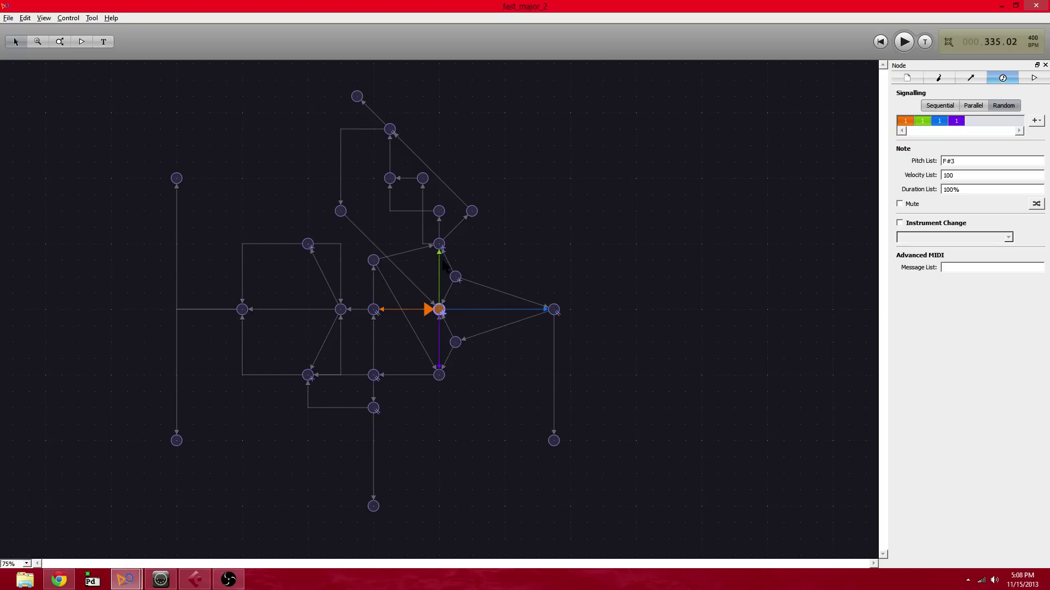
# Inspect the C#4 and C#5 nodes above the start and the C#4 node left of centre
pyautogui.moveTo(438, 250)
pyautogui.click(440, 245)
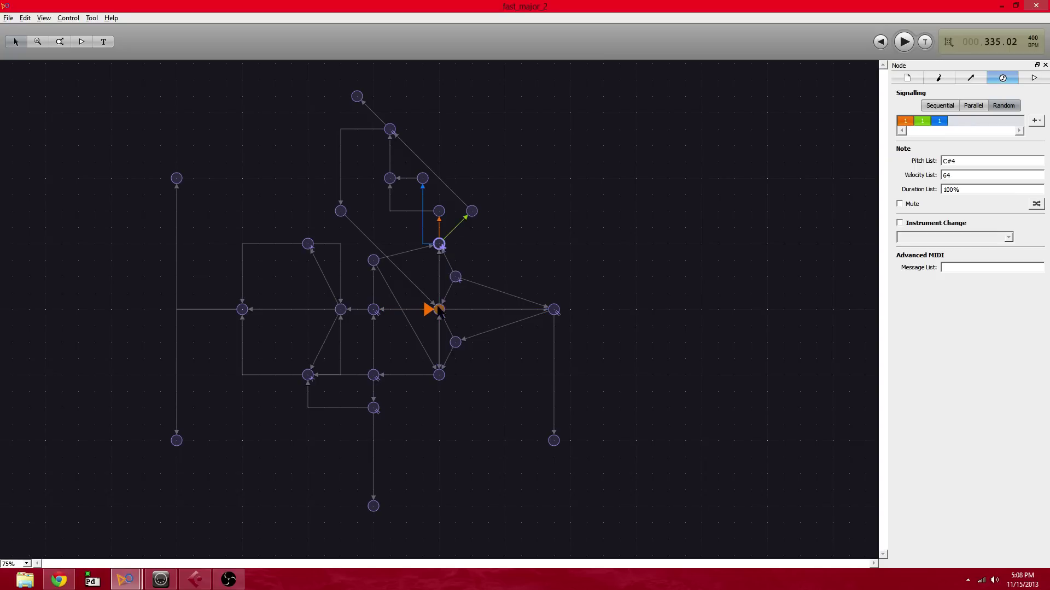
pyautogui.click(439, 211)
pyautogui.click(389, 178)
pyautogui.click(390, 129)
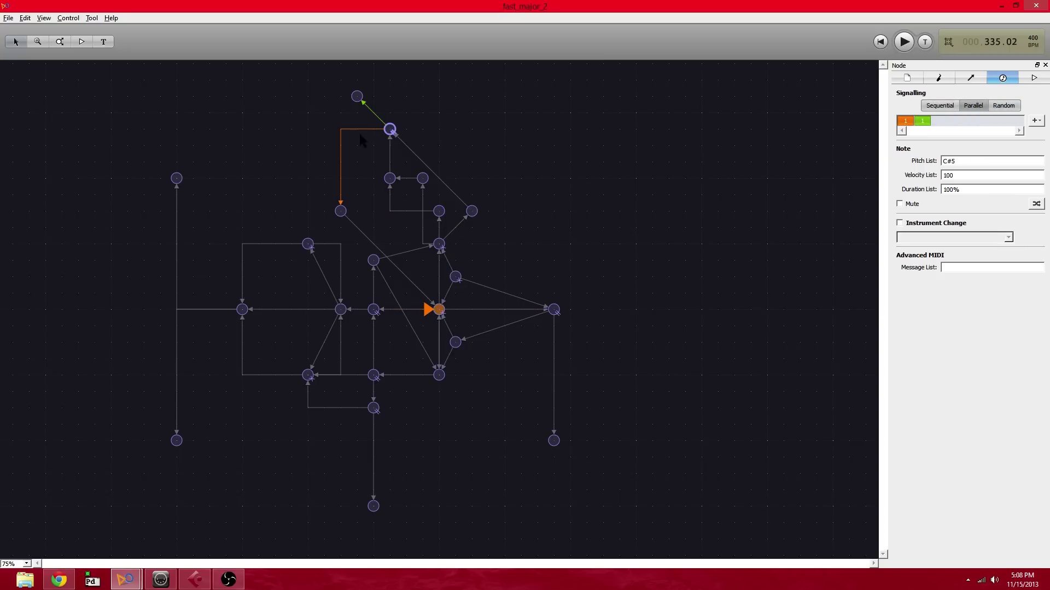
pyautogui.click(342, 210)
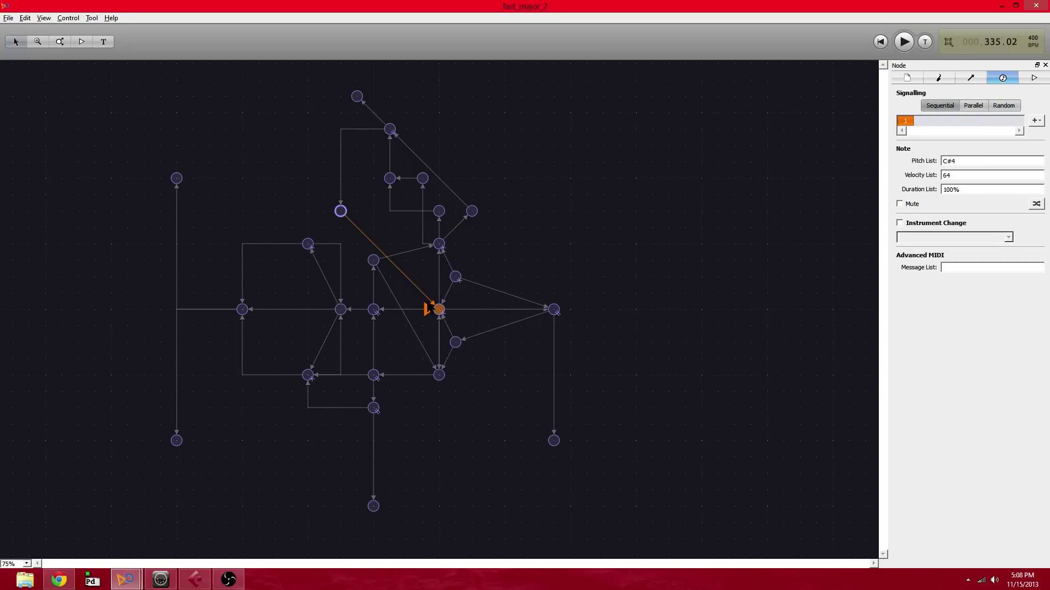
pyautogui.click(440, 310)
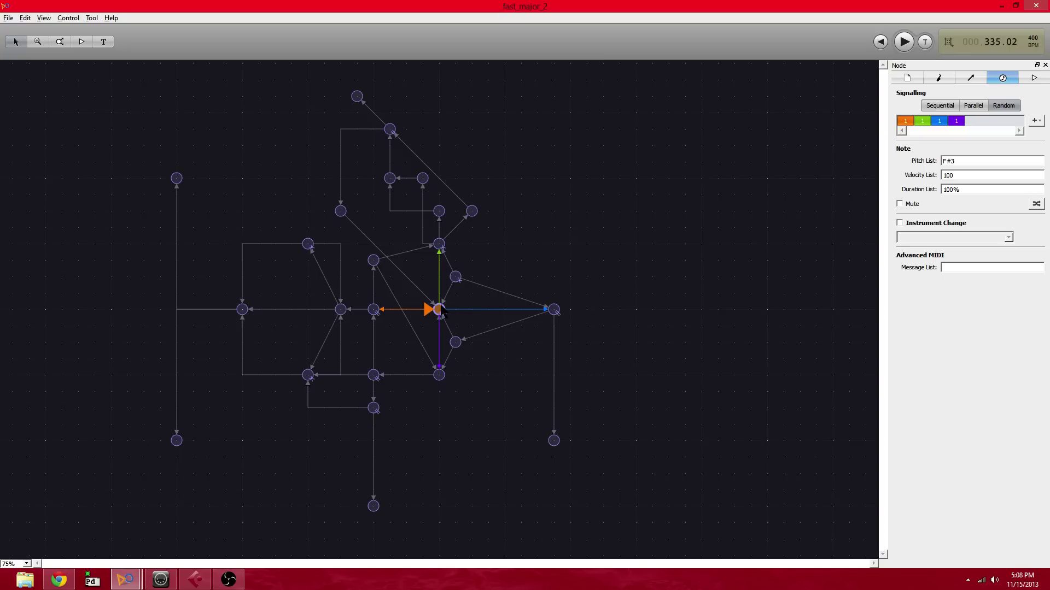
# Step up through the C#4 and F#4 nodes and back down to the F#3 start node
pyautogui.click(439, 244)
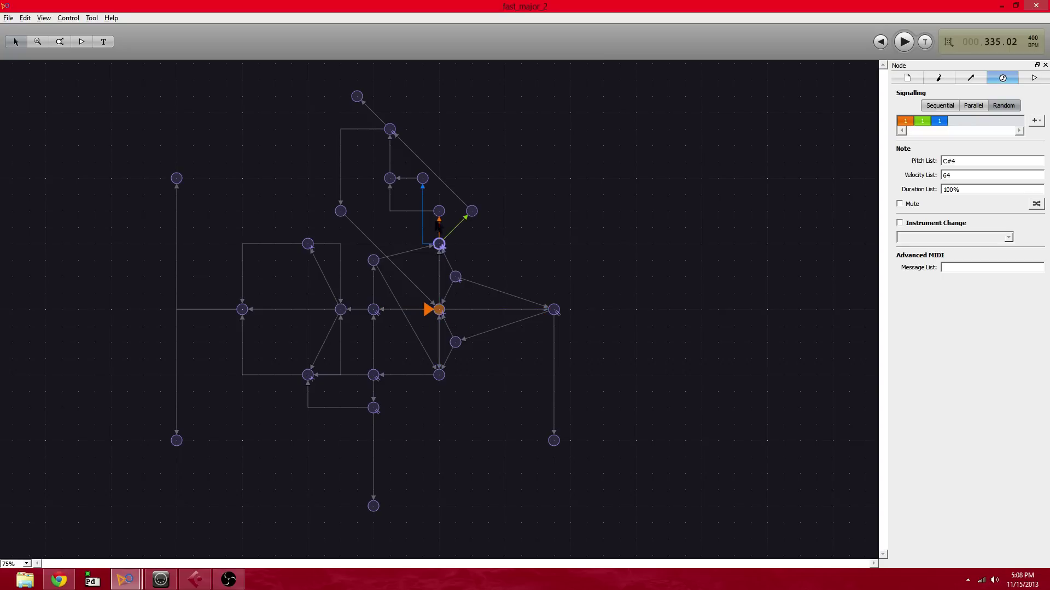
pyautogui.click(439, 214)
pyautogui.click(390, 180)
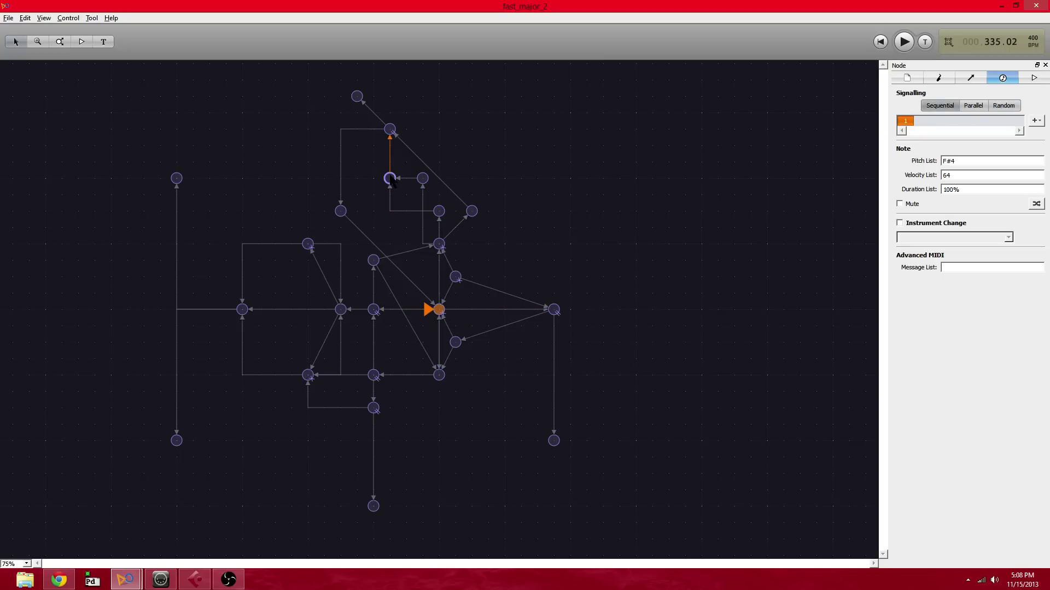
pyautogui.click(391, 131)
pyautogui.click(342, 213)
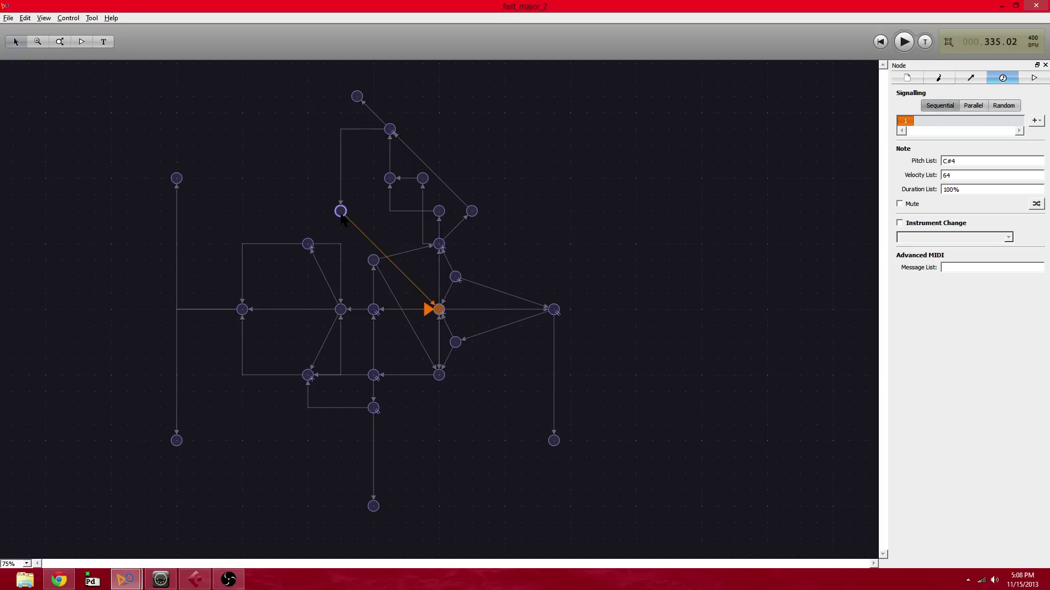
pyautogui.click(440, 310)
# Inspect the B3 node and the velocity-20 A#3 node, ending on B3
pyautogui.click(553, 310)
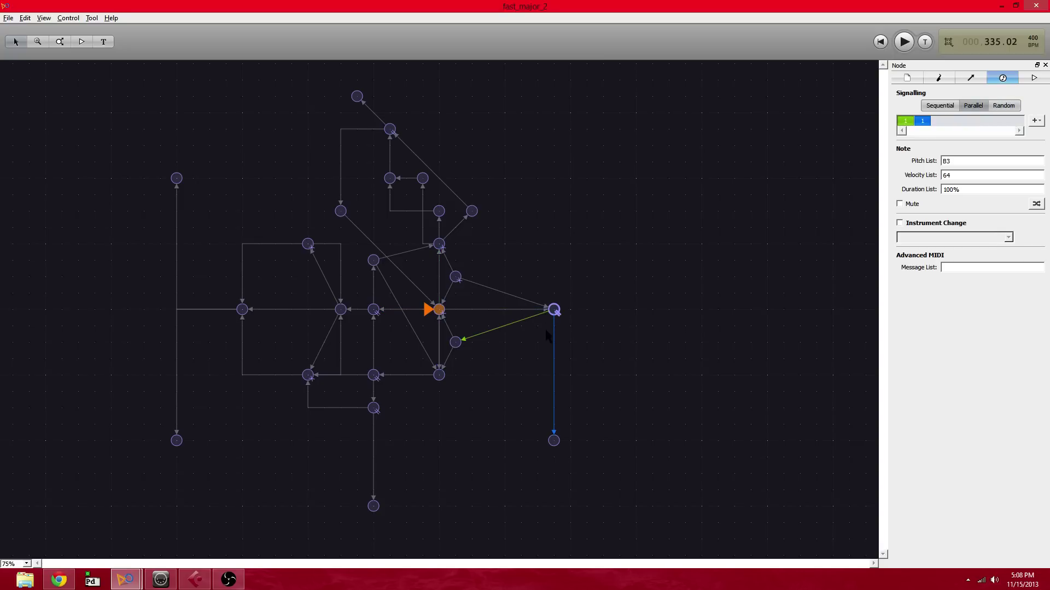
pyautogui.click(459, 343)
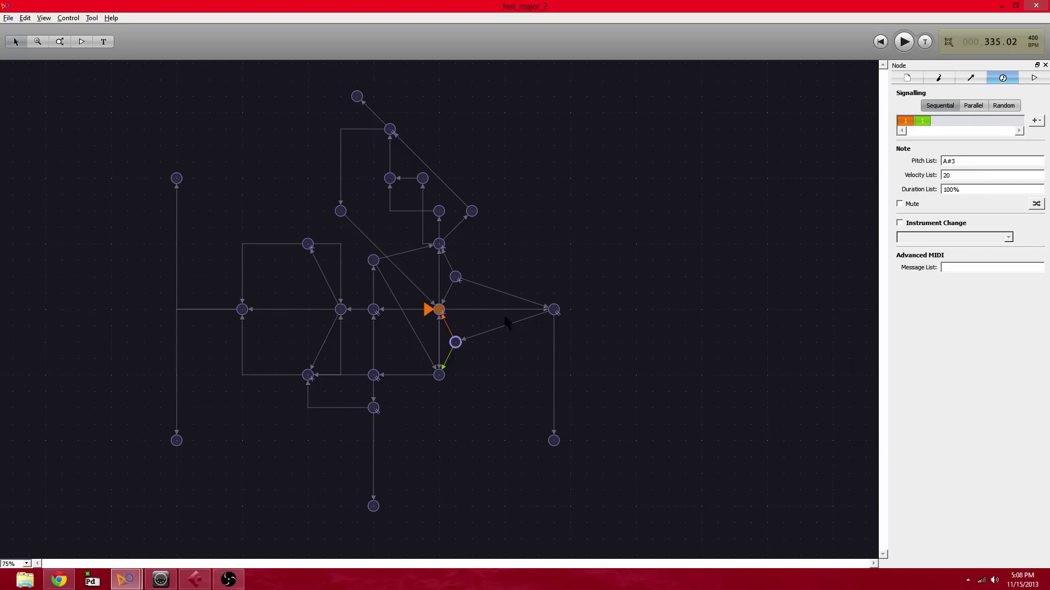
pyautogui.click(555, 311)
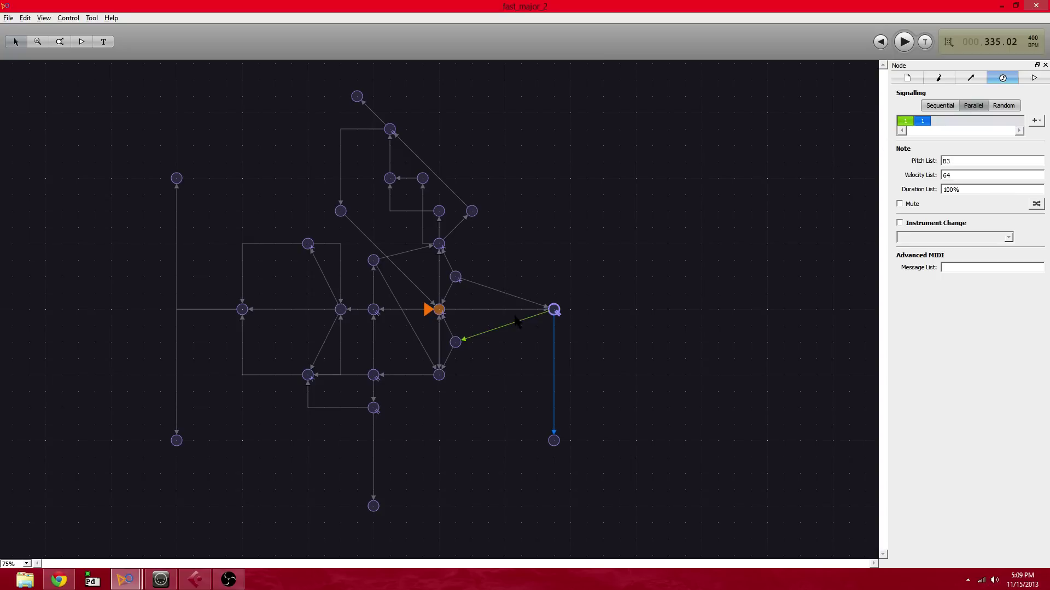
# Inspect the A#1, F#2, A3 (velocity 30) and G#3 nodes, then the F#3 start node
pyautogui.click(554, 440)
pyautogui.click(375, 410)
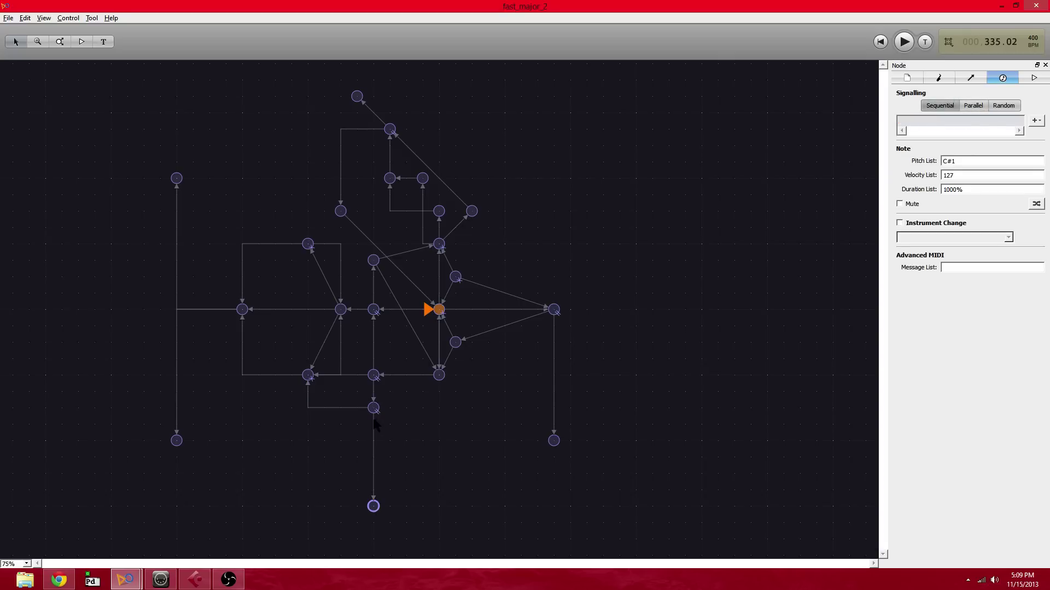
pyautogui.click(309, 377)
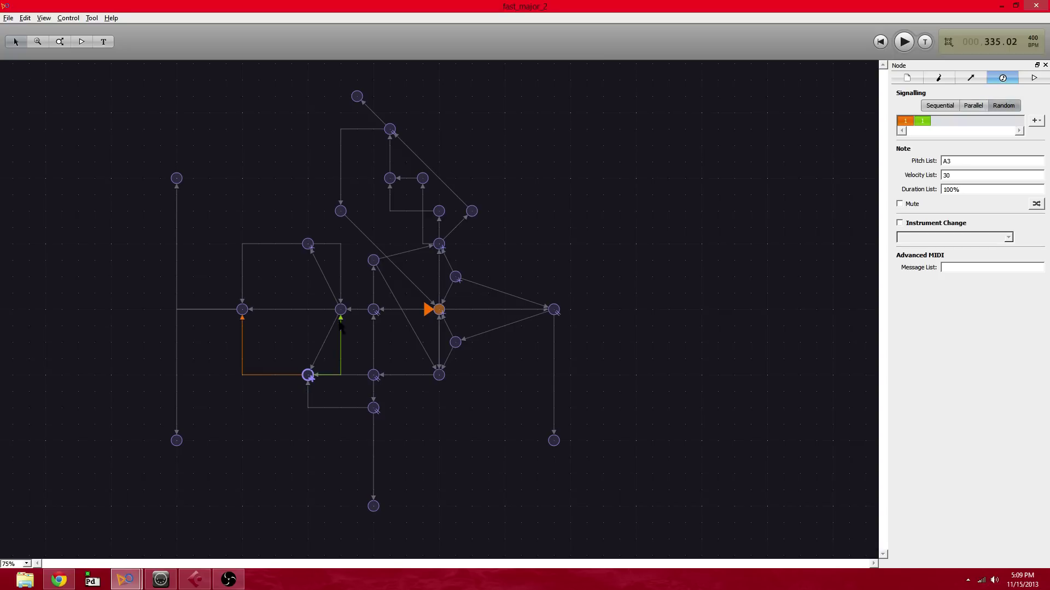
pyautogui.click(243, 310)
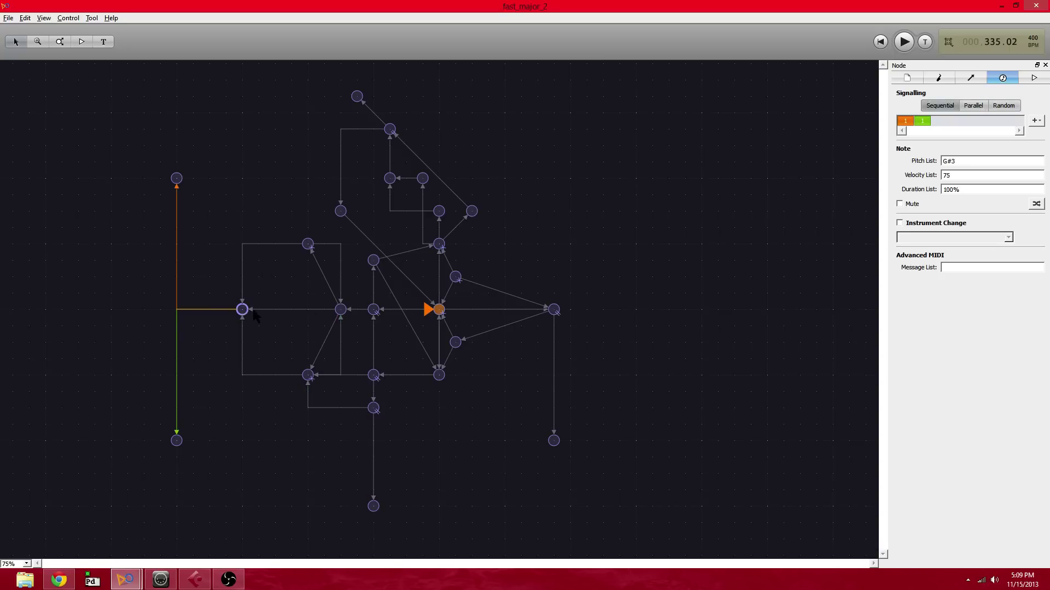
pyautogui.click(439, 309)
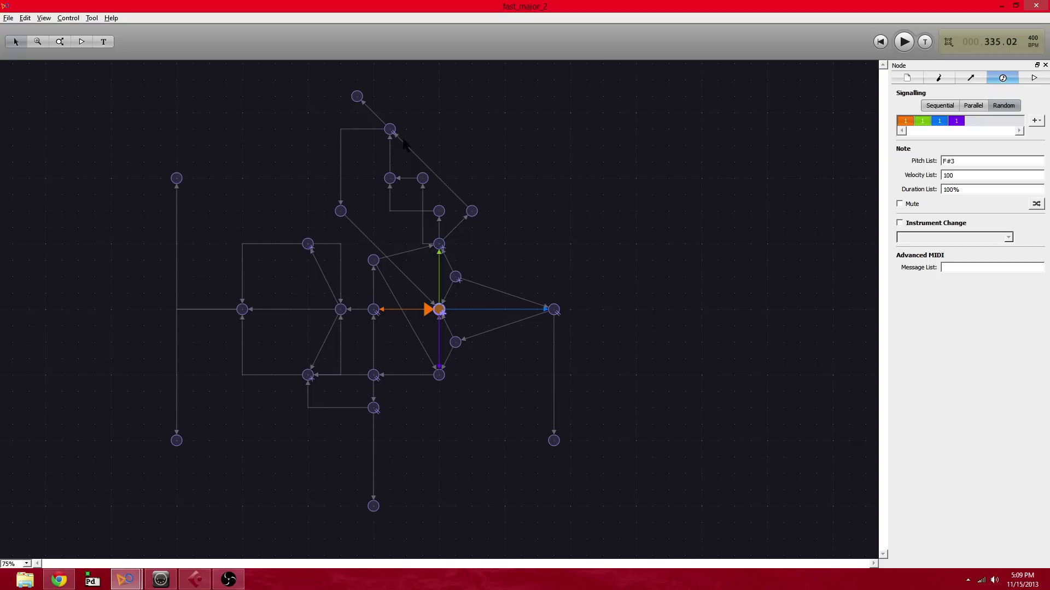
# Inspect the F4, F#4, C#4 and C#5 nodes, ending on the C#4 node with three random outputs
pyautogui.click(439, 212)
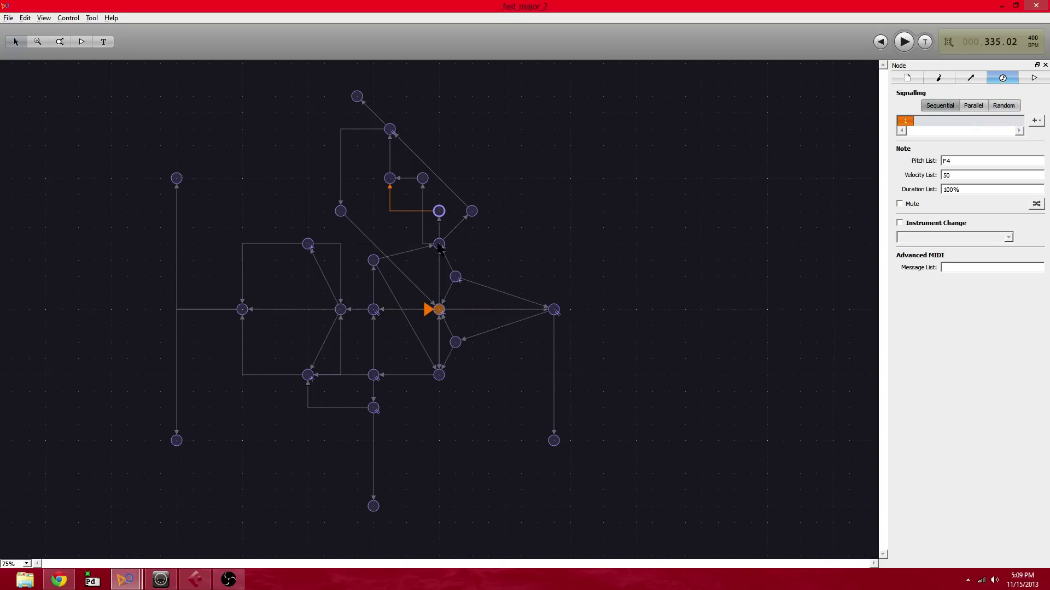
pyautogui.click(423, 178)
pyautogui.click(390, 178)
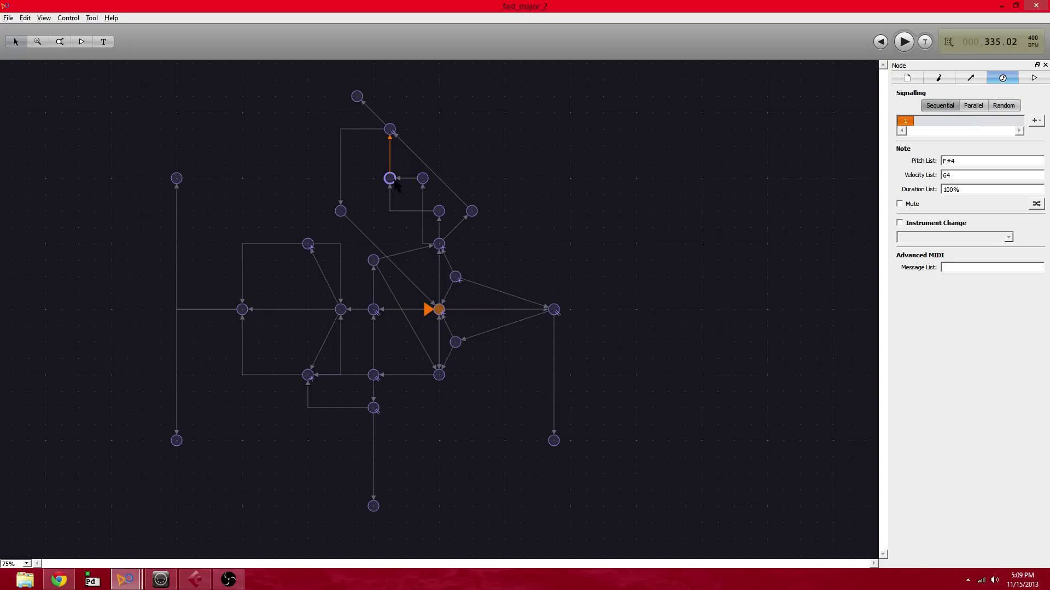
pyautogui.click(391, 131)
pyautogui.click(439, 244)
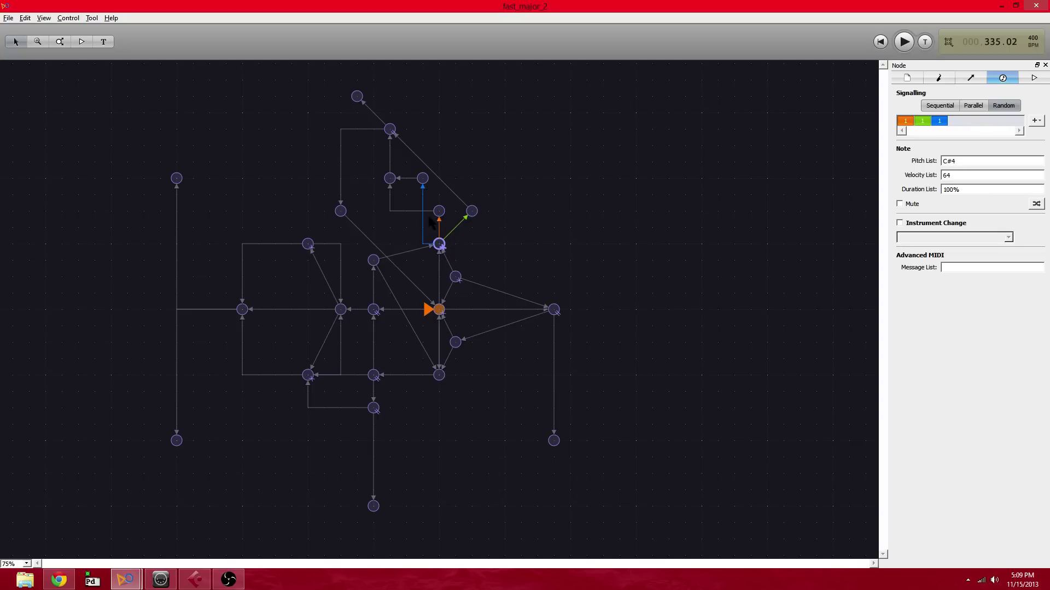
pyautogui.click(391, 132)
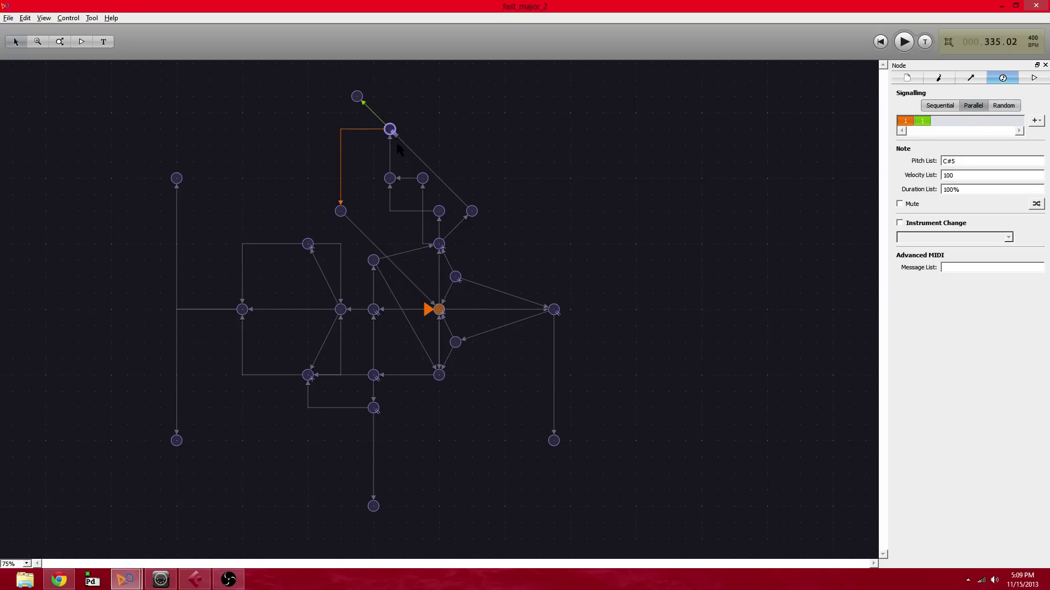
pyautogui.click(439, 244)
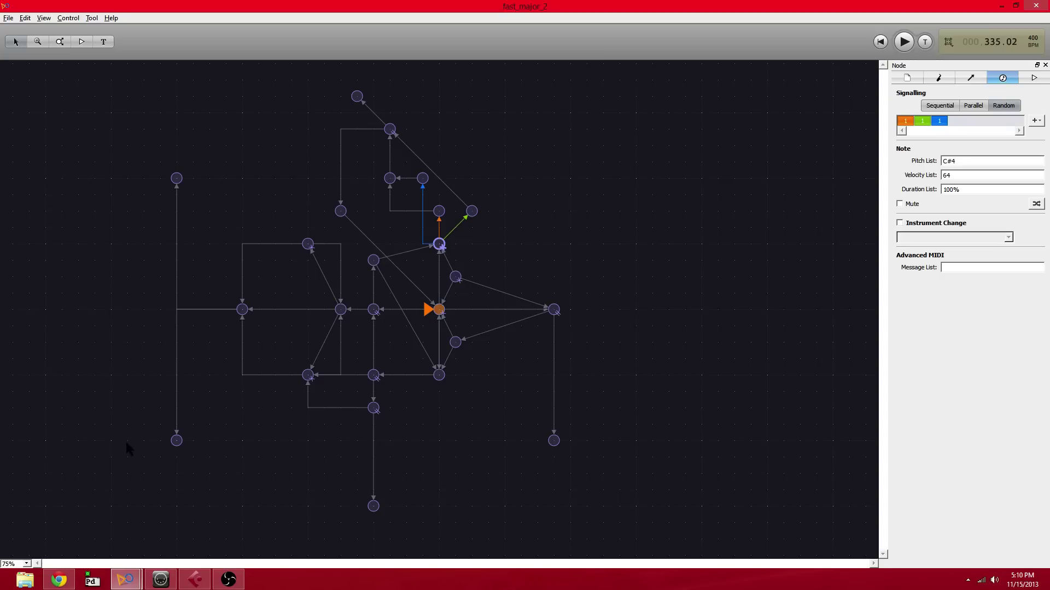
# Compare pitch and duration of the F#1, C#1 and A#1 end nodes, cycling through them twice
pyautogui.click(177, 440)
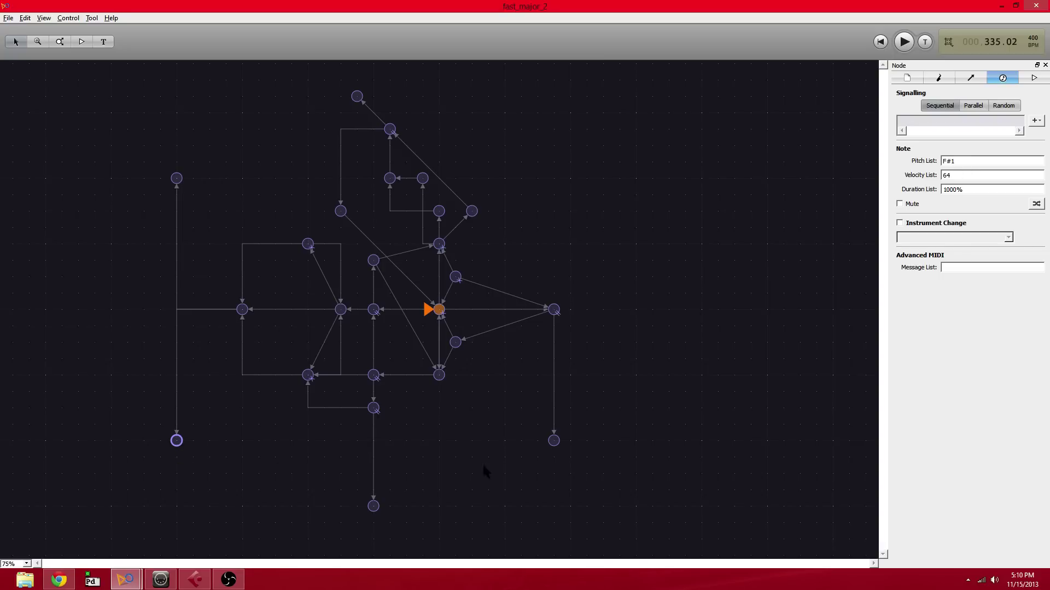
pyautogui.click(376, 508)
pyautogui.click(555, 441)
pyautogui.click(176, 442)
pyautogui.click(377, 513)
pyautogui.click(554, 441)
# Select the upper-left A#3 node to read its velocity 30 and two-output Random signalling
pyautogui.click(305, 249)
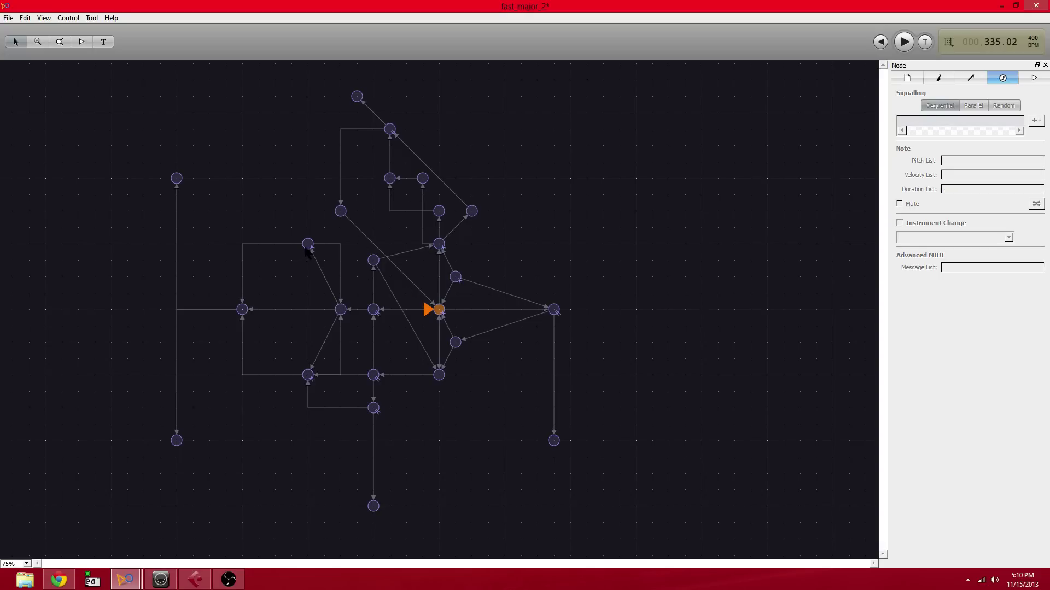